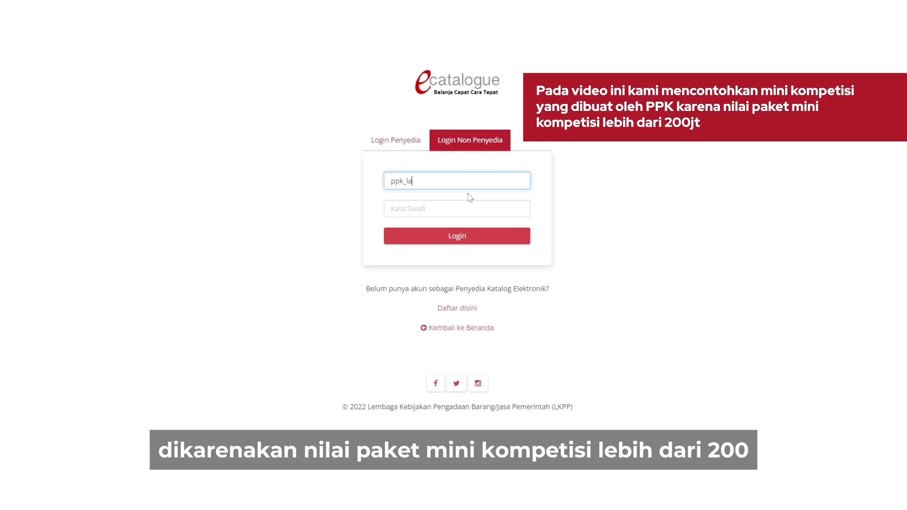
Step: Sign in as non-provider user ppk_latihan_1 by entering the username and the account password
type("ti")
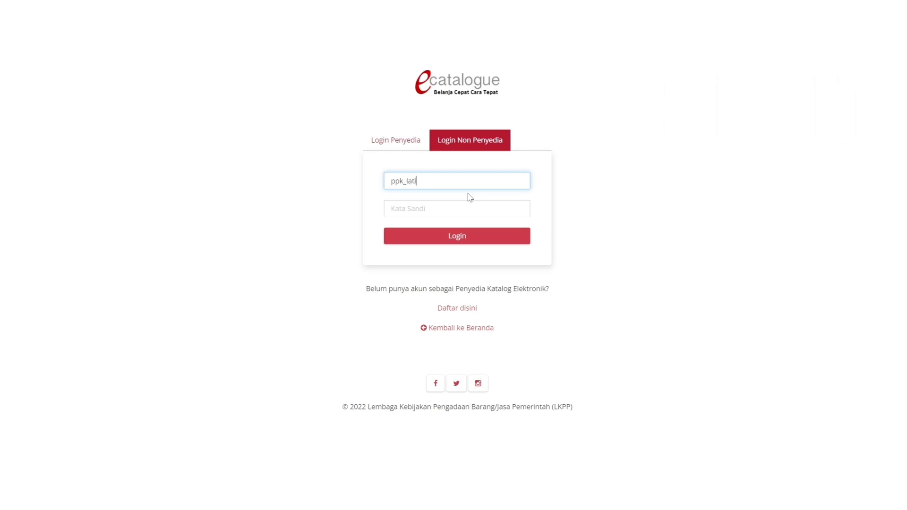
type("han_")
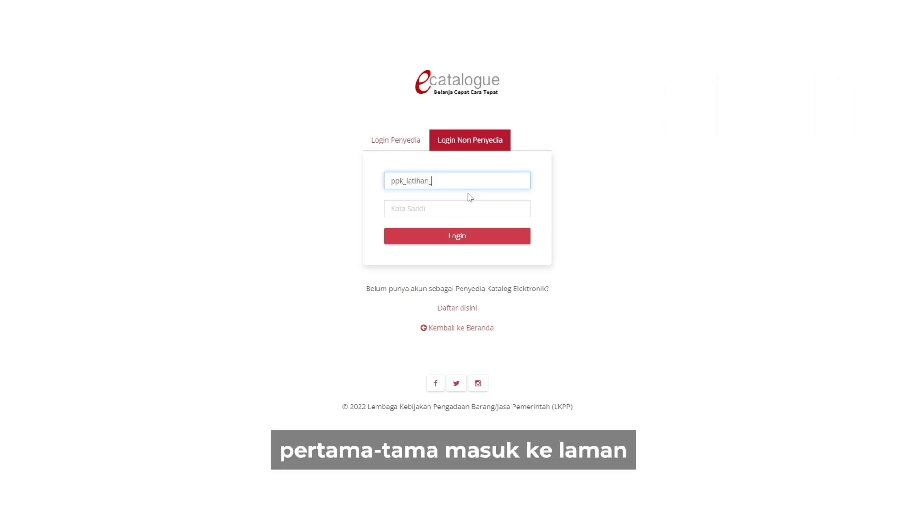
type("1")
key("Tab")
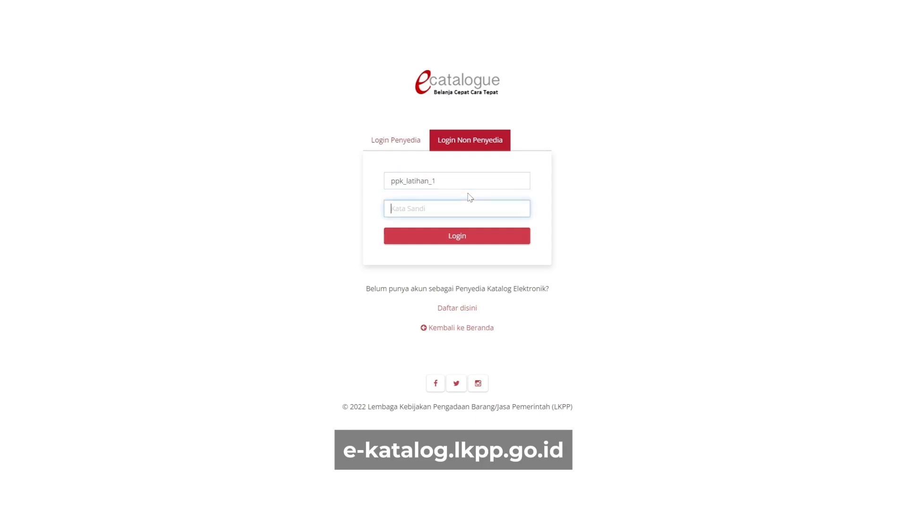
type("•")
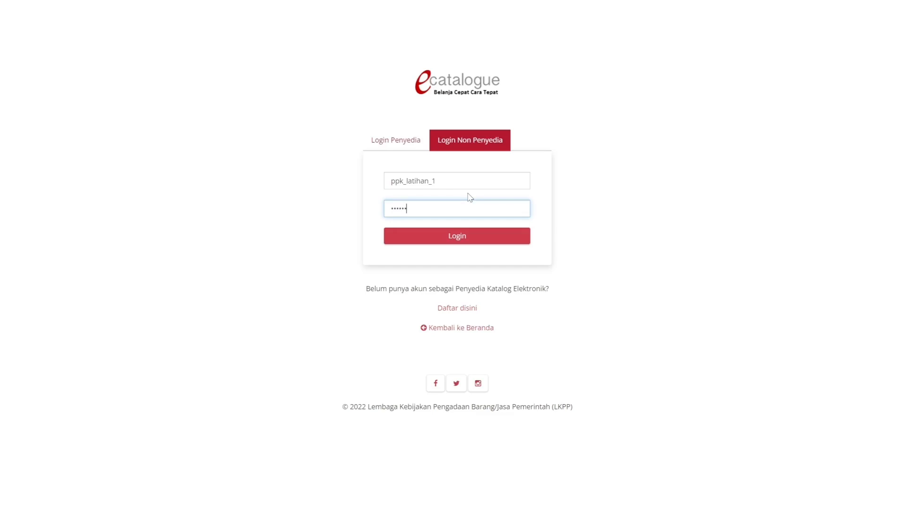
key("Return")
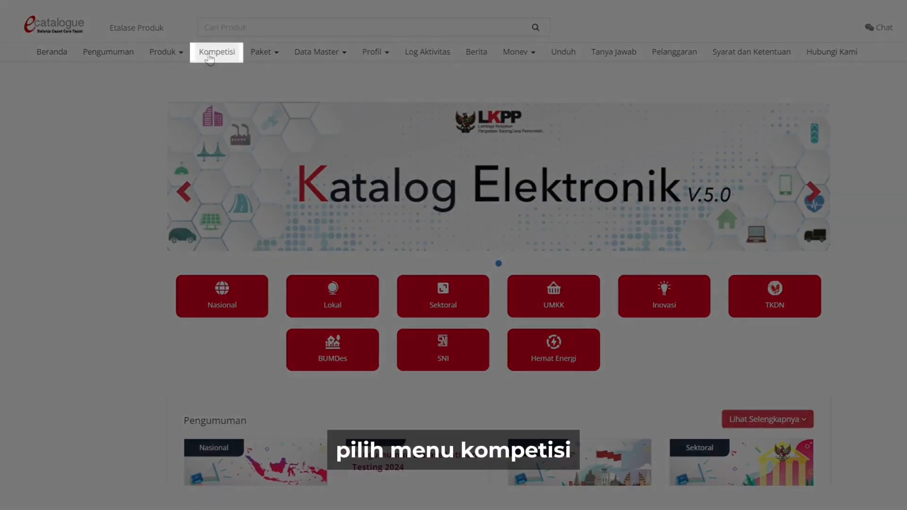
Step: Go to the competition list and start creating a Kompetisi Spesifikasi
left_click(208, 56)
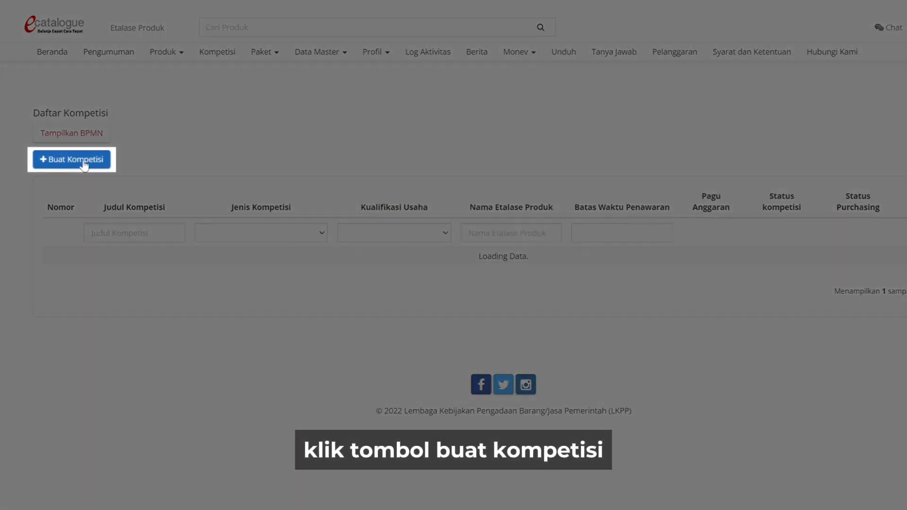
left_click(83, 162)
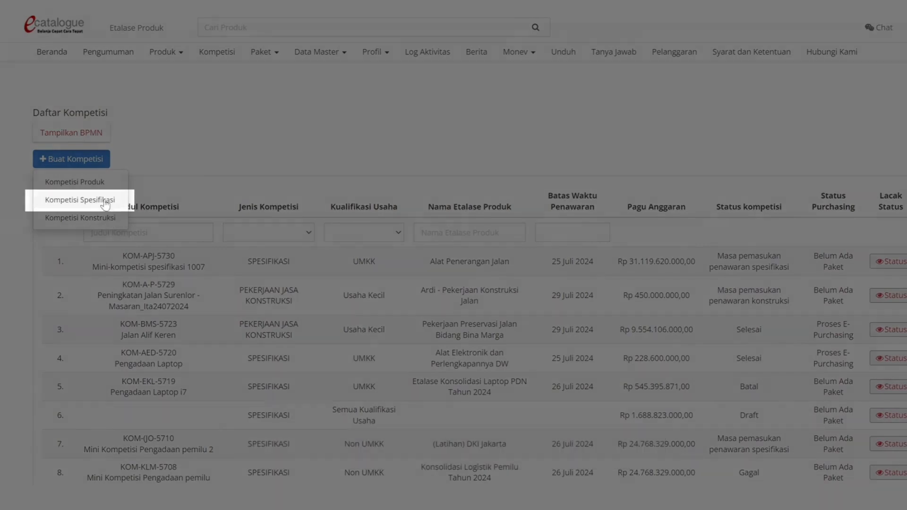
left_click(109, 202)
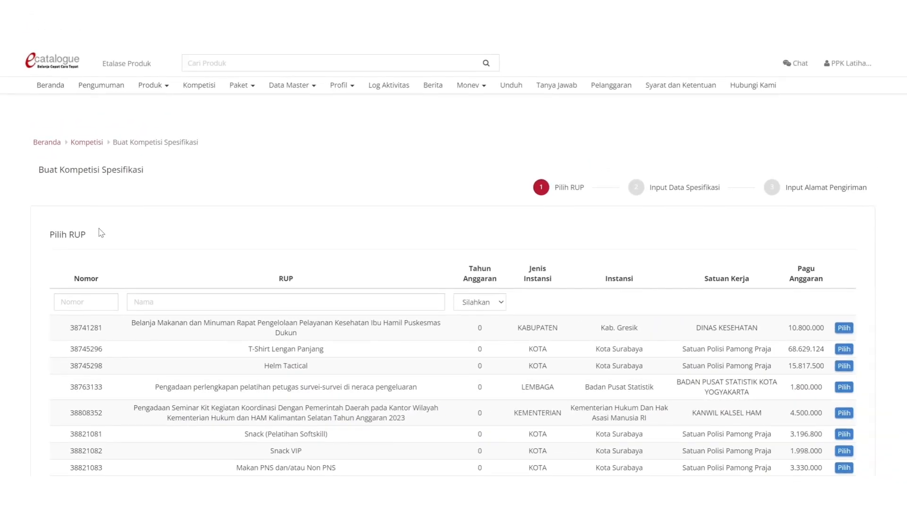
Step: Filter the RUP list to budget year 2024, select PRESERVASI JALAN BUPUL - ERAMBU - SOTA, and continue to the specification data
scroll(557, 284, "down", 2)
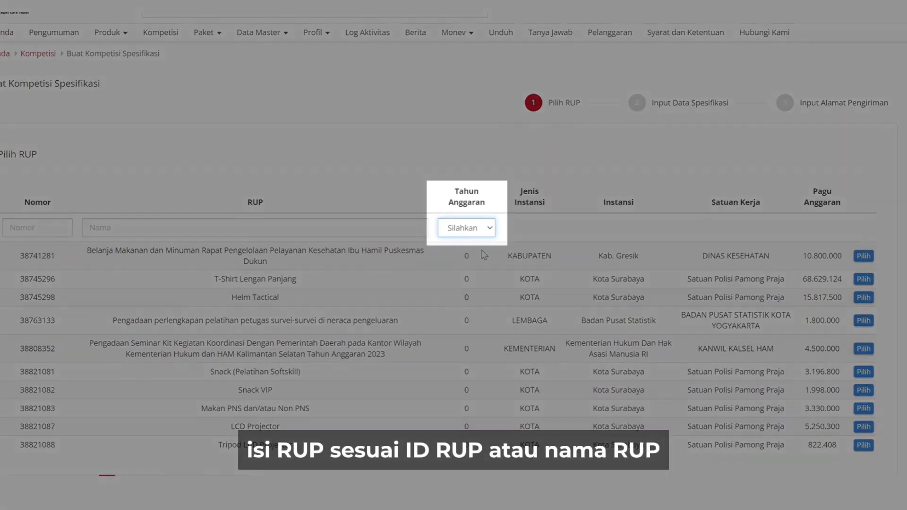
left_click(485, 255)
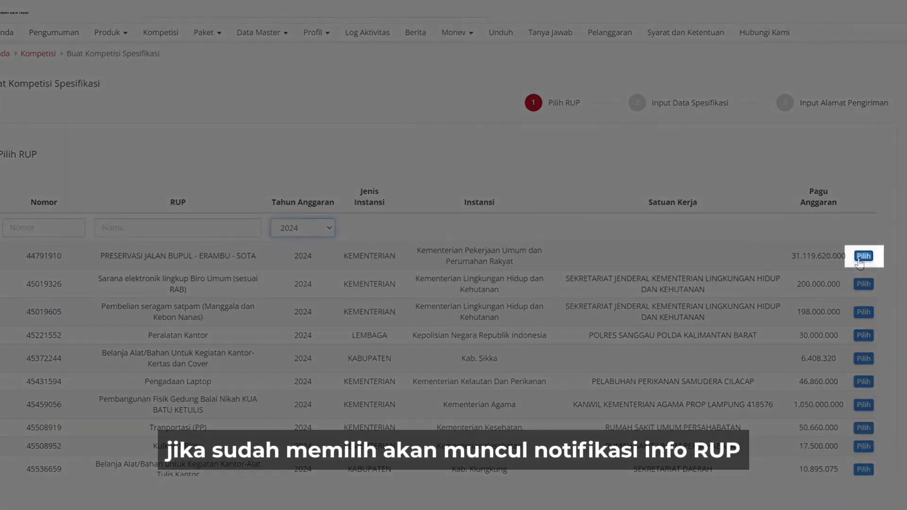
left_click(863, 257)
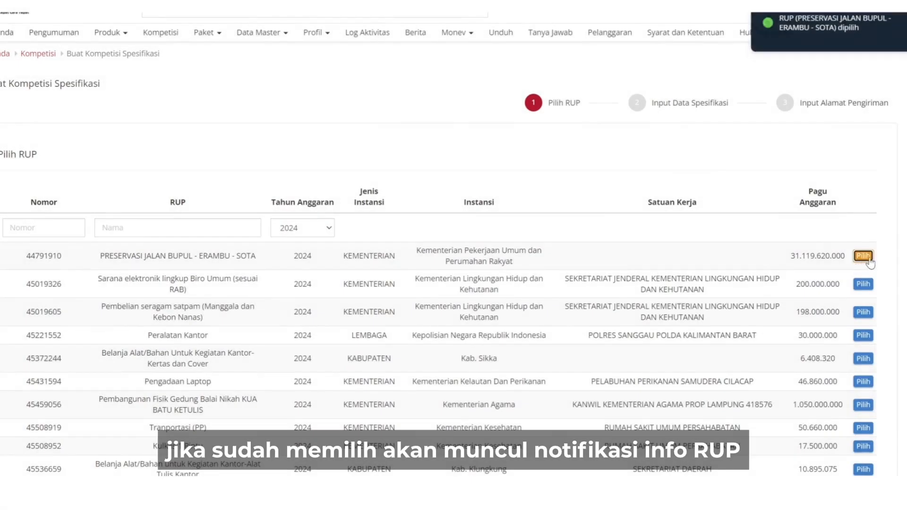
scroll(888, 272, "down", 2)
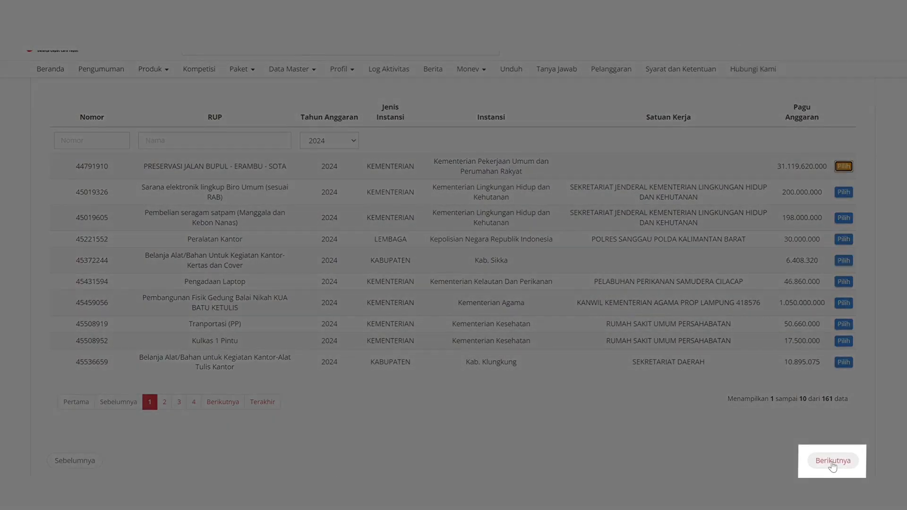
left_click(834, 466)
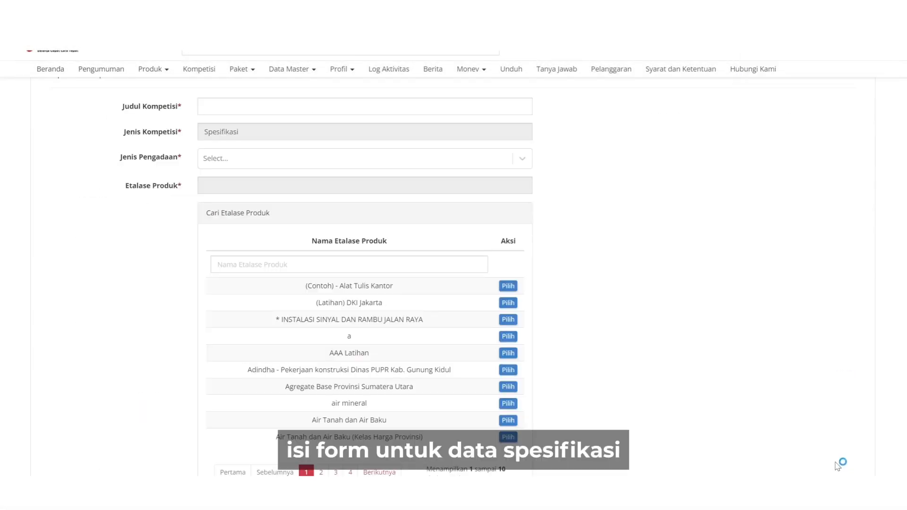
Step: Title the competition "Mini-Kompetisi Spesifikasi 1007" and set the Jenis Pengadaan to Barang
scroll(312, 170, "up", 1)
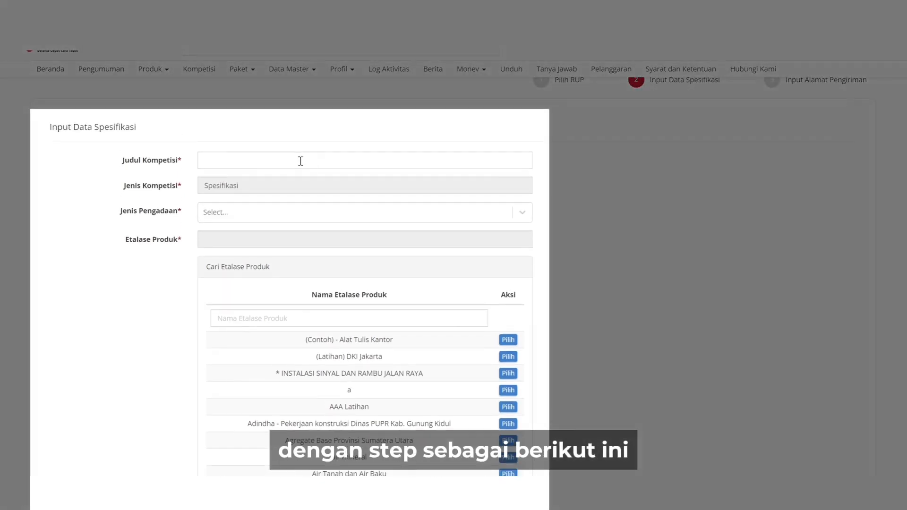
left_click(300, 164)
type("Mini-Kompetisi S")
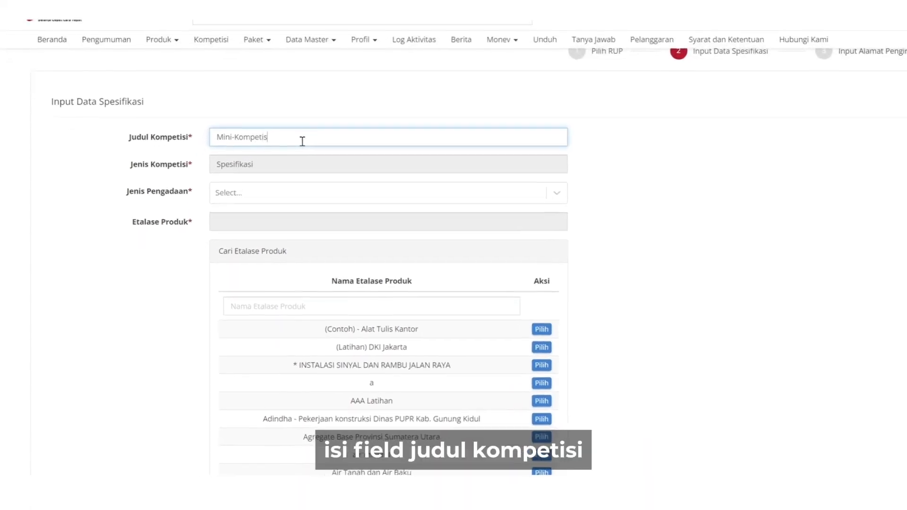
type("pesifikasi 1007")
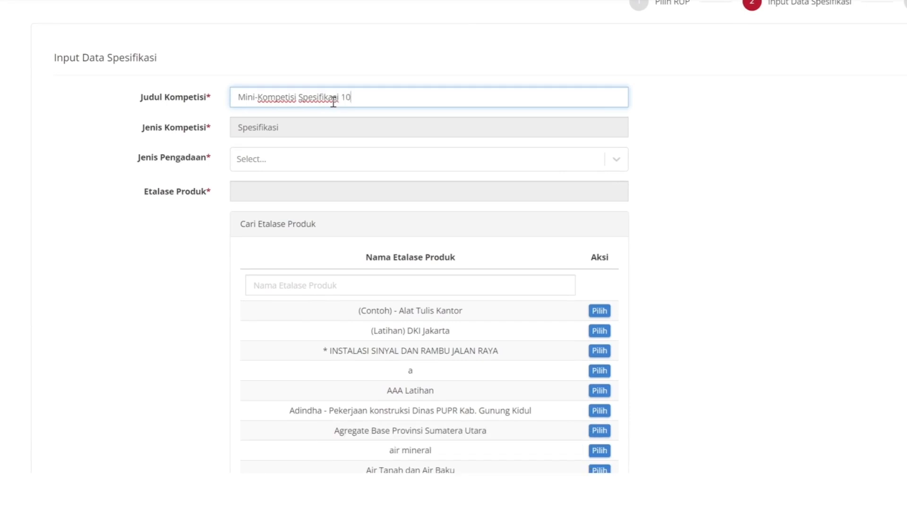
key("Tab")
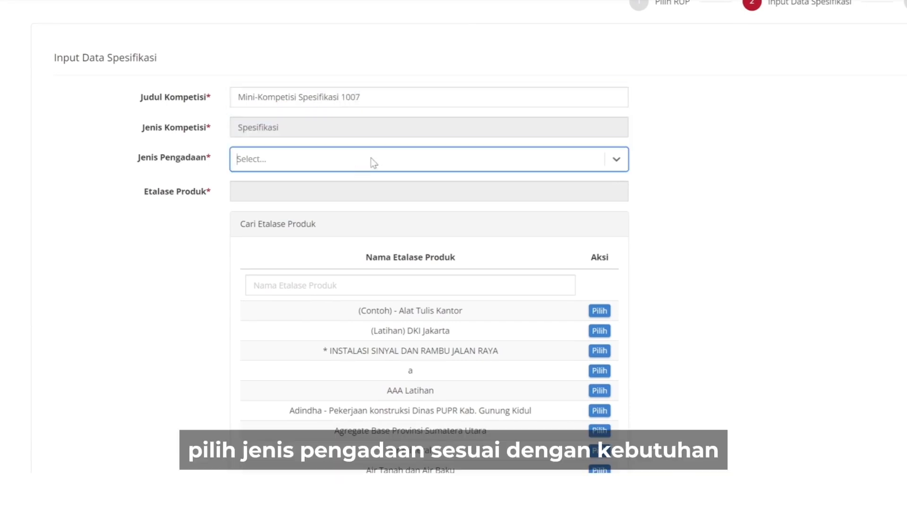
left_click(372, 161)
left_click(376, 191)
Step: Search the product storefronts for "alat penerangan jalan" and choose Alat Penerangan Jalan as the Etalase Produk
left_click(406, 289)
type("ala")
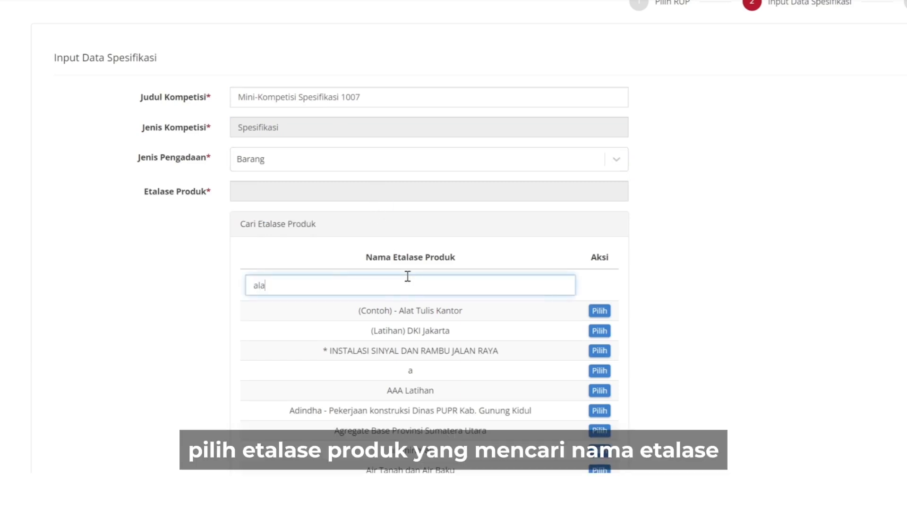
type("t penerangan jala")
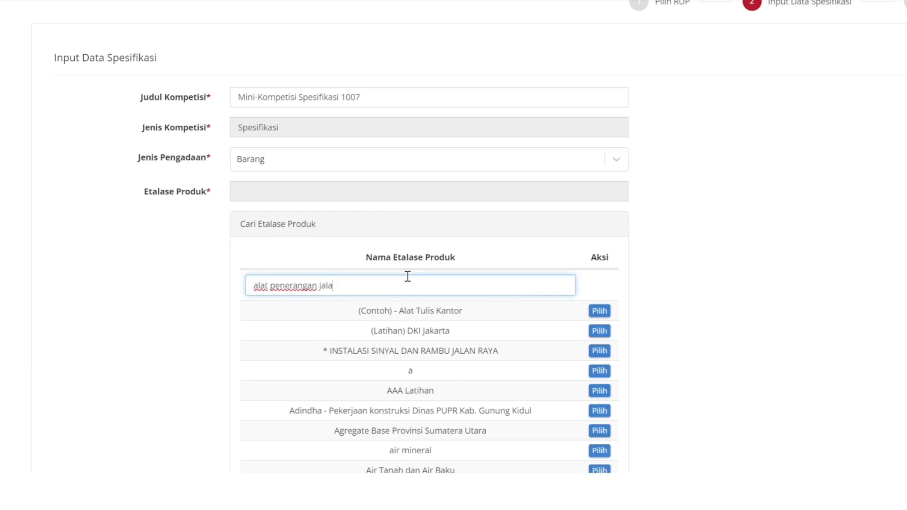
type("n")
left_click(583, 311)
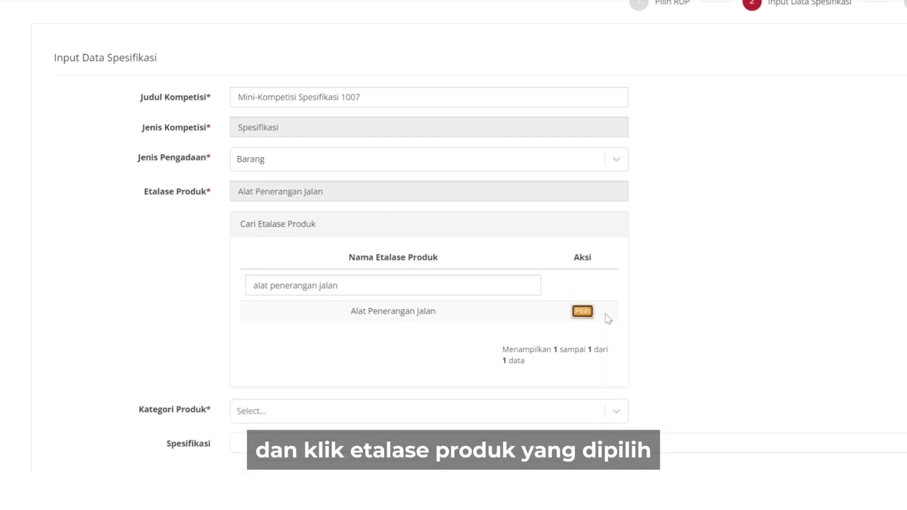
Step: Set the Kategori Produk to Luminer Lengkap LED Jalan Arteri
scroll(615, 322, "down", 2)
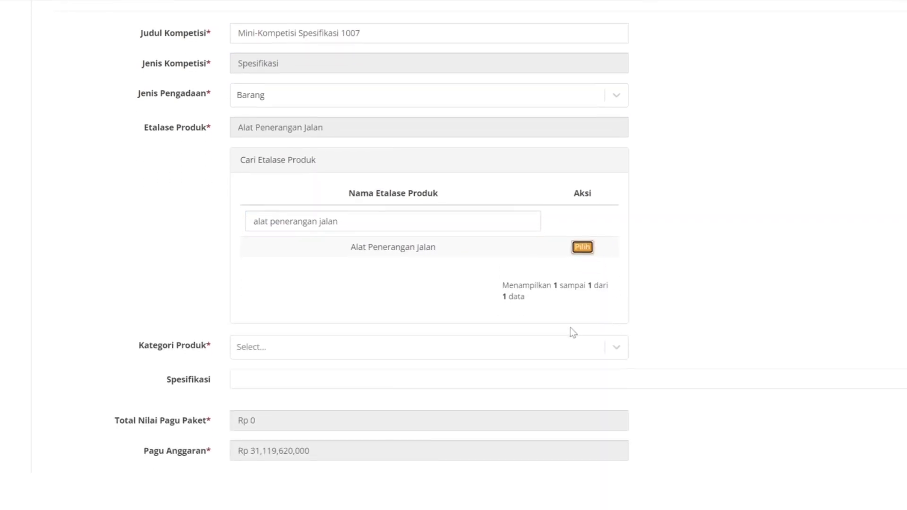
scroll(571, 331, "down", 2)
left_click(539, 287)
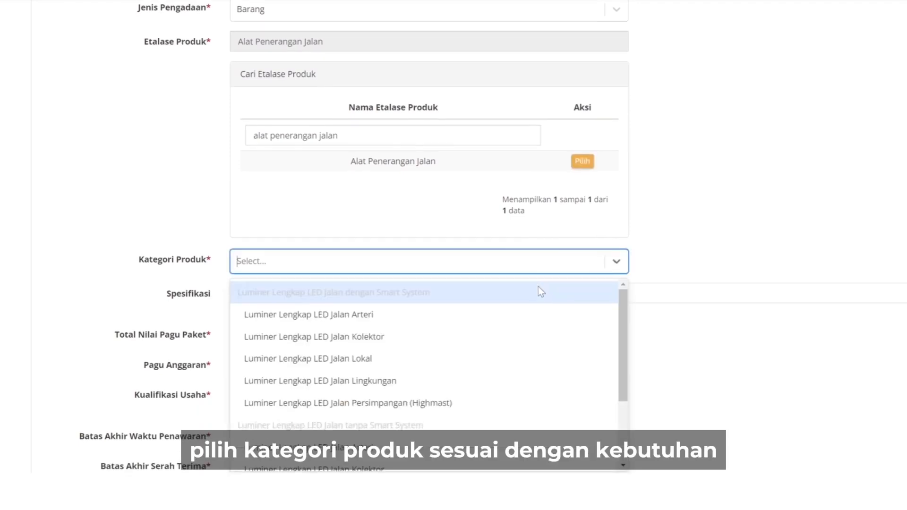
left_click(536, 312)
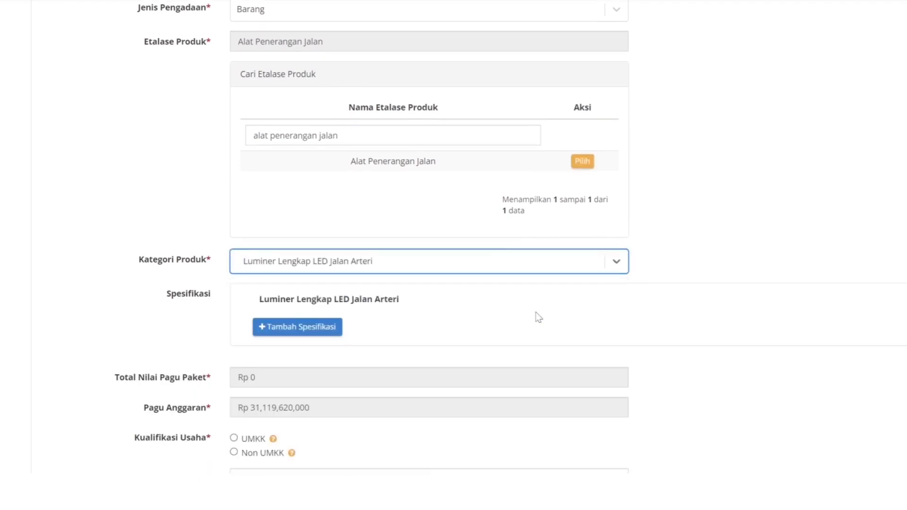
Step: Add Spesifikasi 1 with Lama Garansi 11, Daya Input 2, Nilai Iluminasi 1, Luminansi rata-rata 1, Rasio Kemerataan 22 and Lumen Output 2
scroll(384, 256, "down", 4)
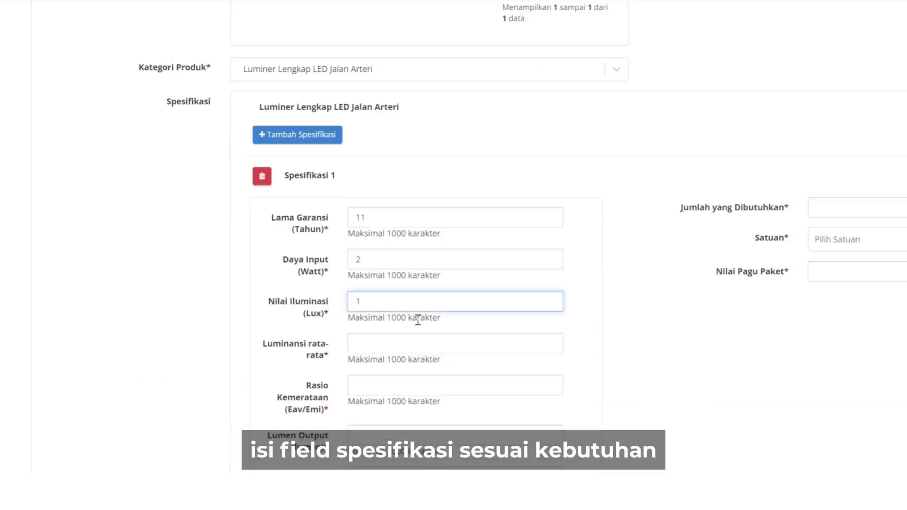
left_click(440, 344)
type("1")
left_click(453, 386)
type("22")
left_click(460, 438)
type("2")
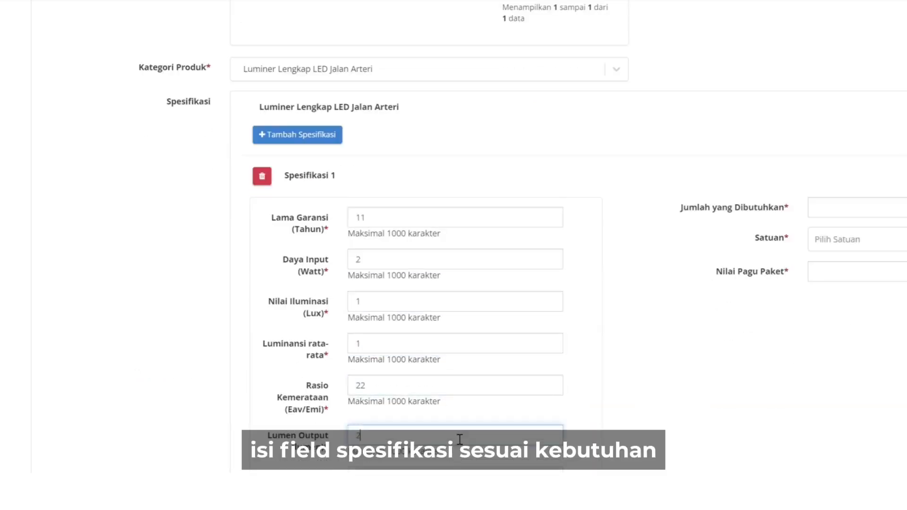
Step: Fill Efikasi, V AC, Frekuensi, IP Armature, Distribusi Cahaya, P, T and Ketersediaan with 1, THD and Color Temp 2, Power Factor and L 3, Berat 4
scroll(460, 440, "down", 4)
left_click(461, 221)
scroll(449, 428, "down", 2)
left_click(447, 344)
type("3")
left_click(445, 386)
type("1")
left_click(444, 430)
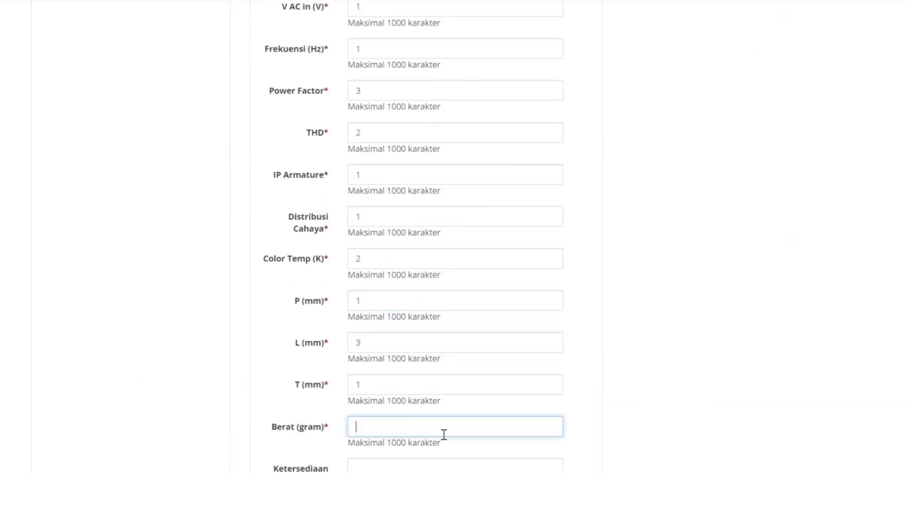
type("4")
scroll(445, 433, "down", 2)
Step: For Spesifikasi 1, set the Jumlah yang Dibutuhkan to 500, the Satuan to unit, and the Nilai Pagu Paket to Rp 15,000,000,000
scroll(442, 412, "up", 15)
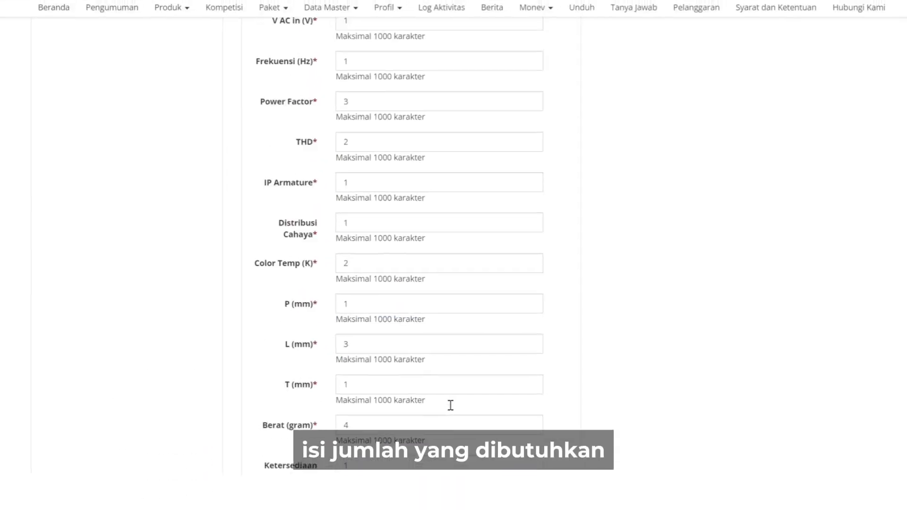
left_click(735, 305)
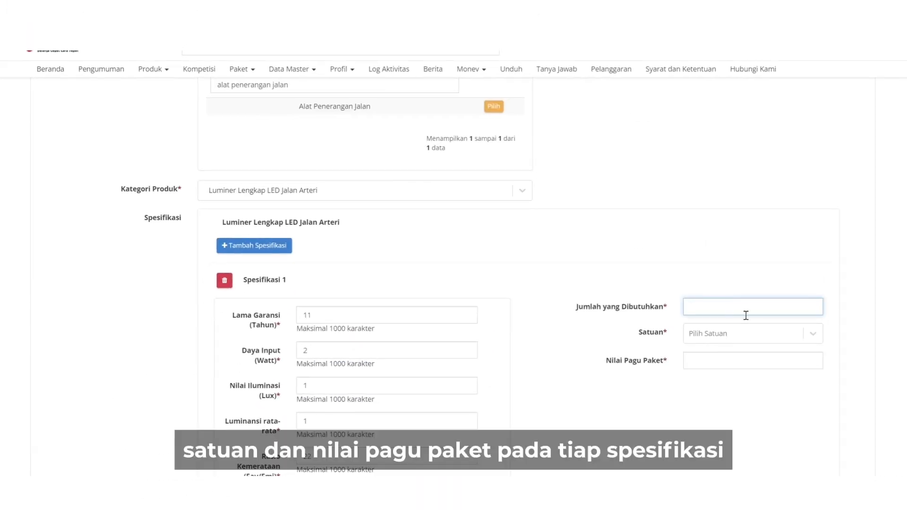
type("500")
left_click(720, 338)
scroll(720, 338, "down", 1)
left_click(718, 377)
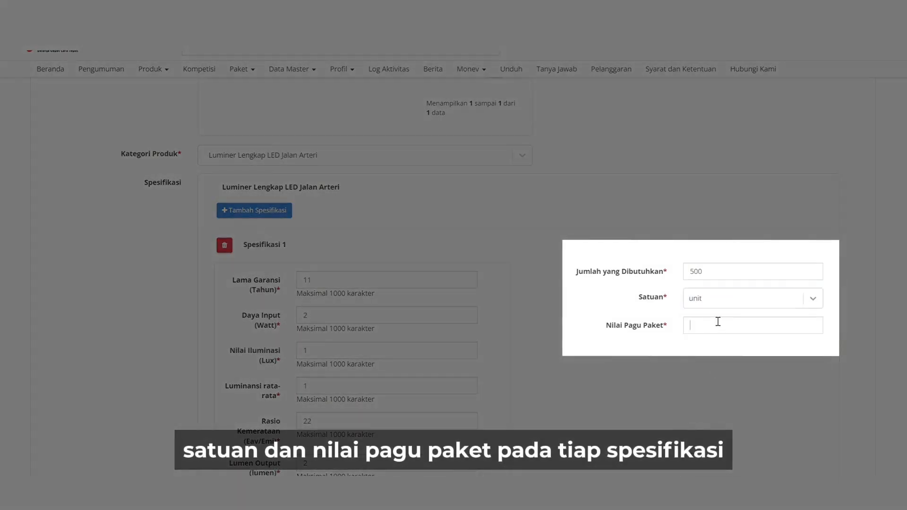
left_click(719, 324)
type("150000")
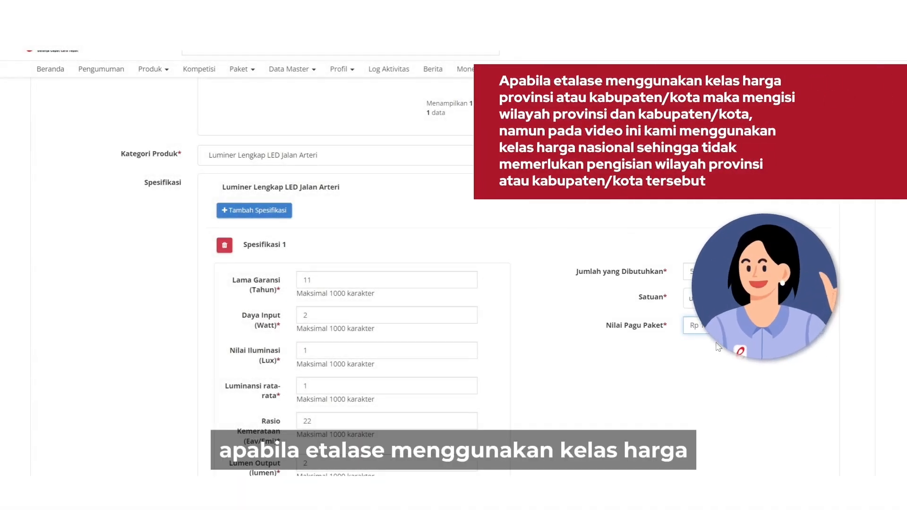
Step: Review the completed Spesifikasi 1 fields down to the Total Nilai Pagu Paket and Pagu Anggaran
scroll(718, 347, "down", 1)
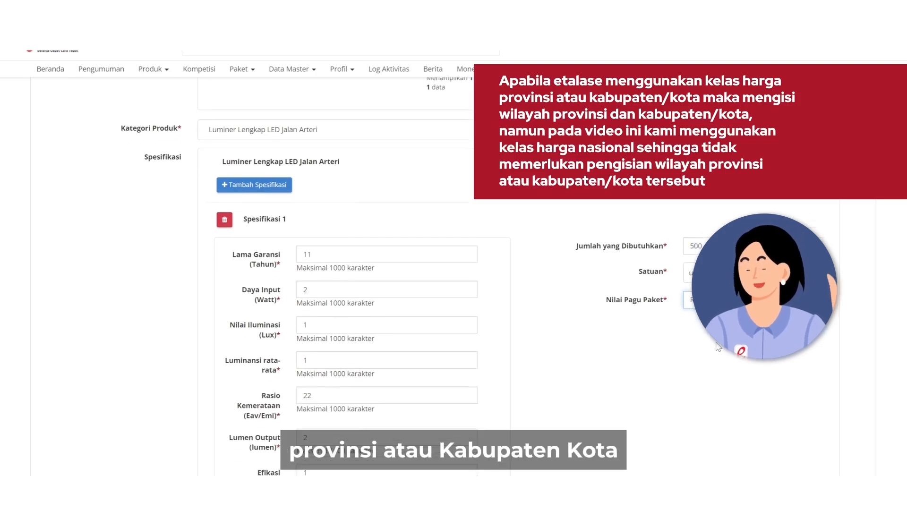
scroll(718, 347, "down", 1)
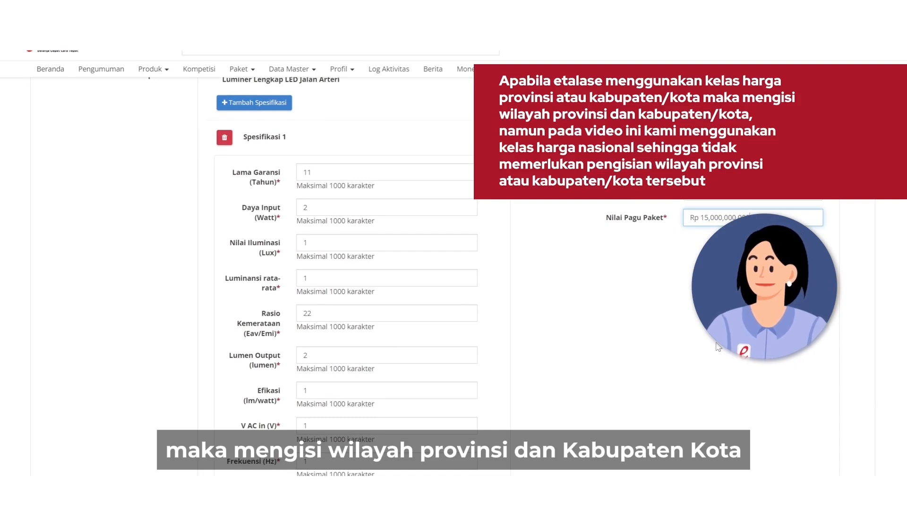
scroll(719, 348, "down", 2)
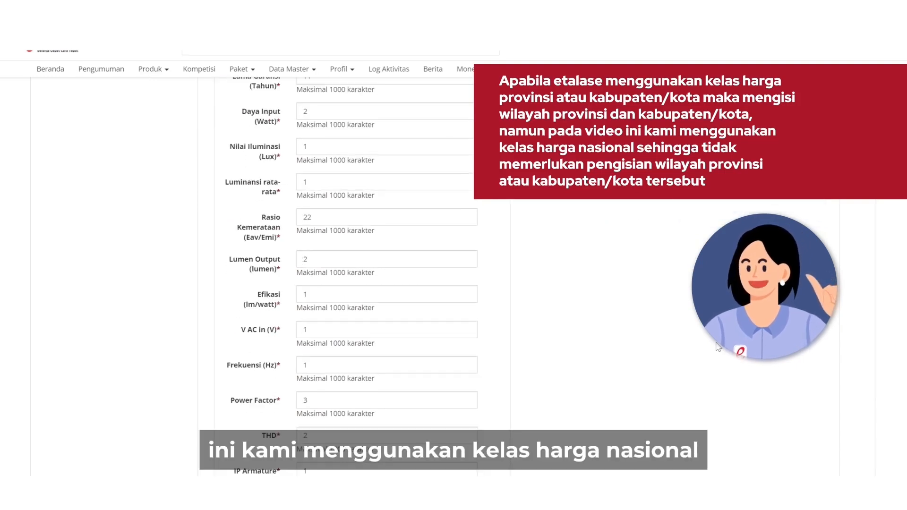
scroll(719, 347, "down", 1)
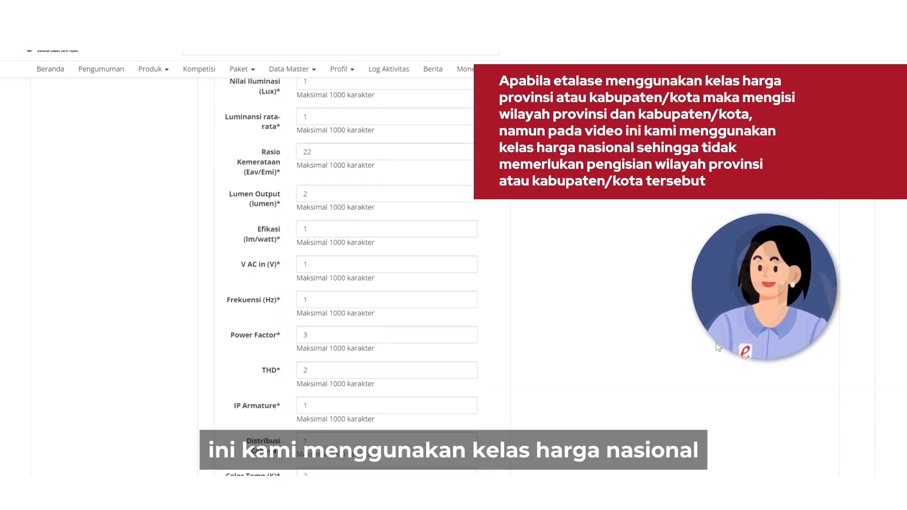
scroll(718, 347, "down", 1)
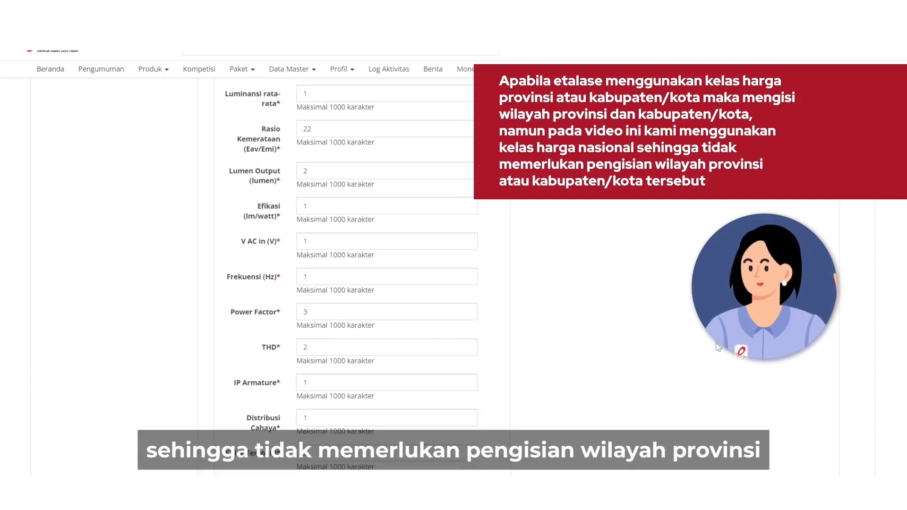
scroll(718, 348, "down", 3)
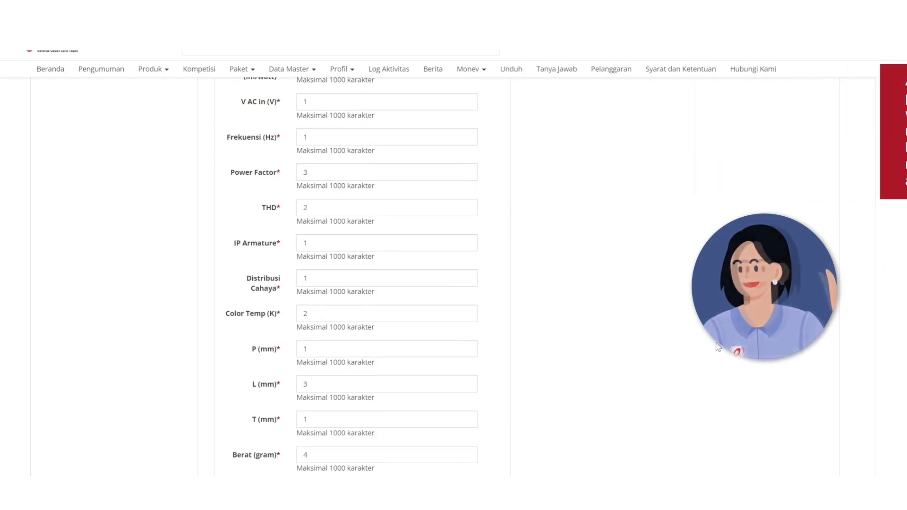
scroll(718, 347, "down", 1)
scroll(718, 348, "down", 2)
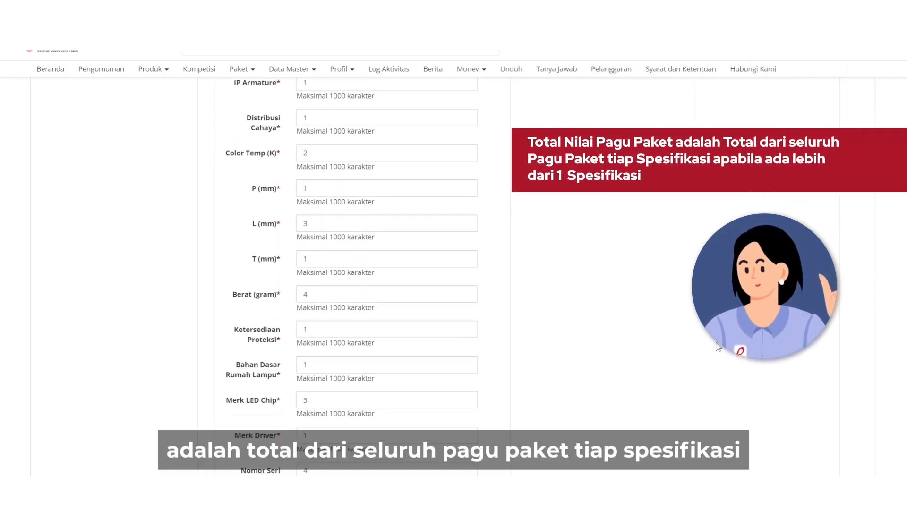
scroll(718, 347, "down", 3)
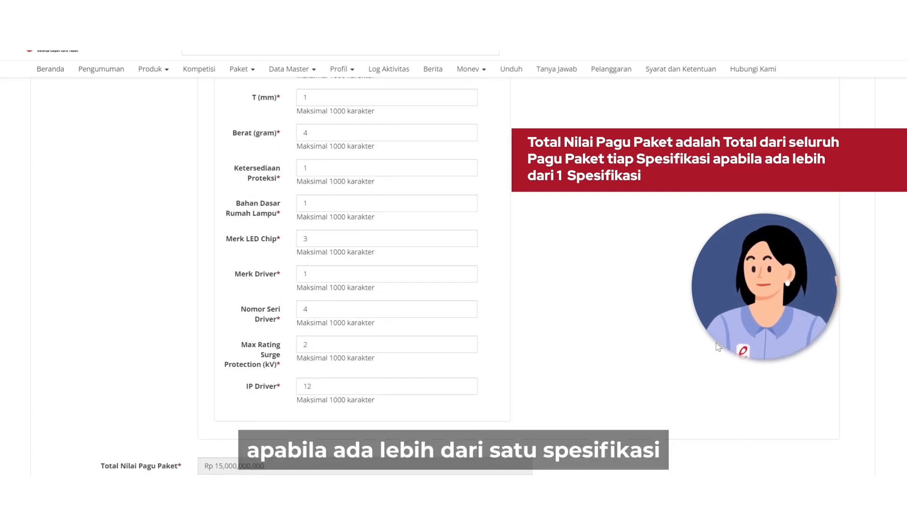
scroll(718, 348, "down", 2)
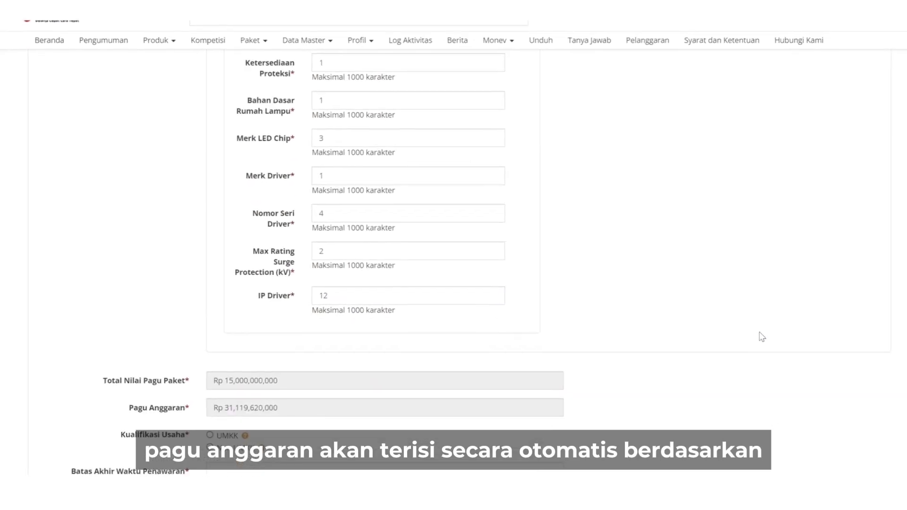
scroll(762, 337, "down", 2)
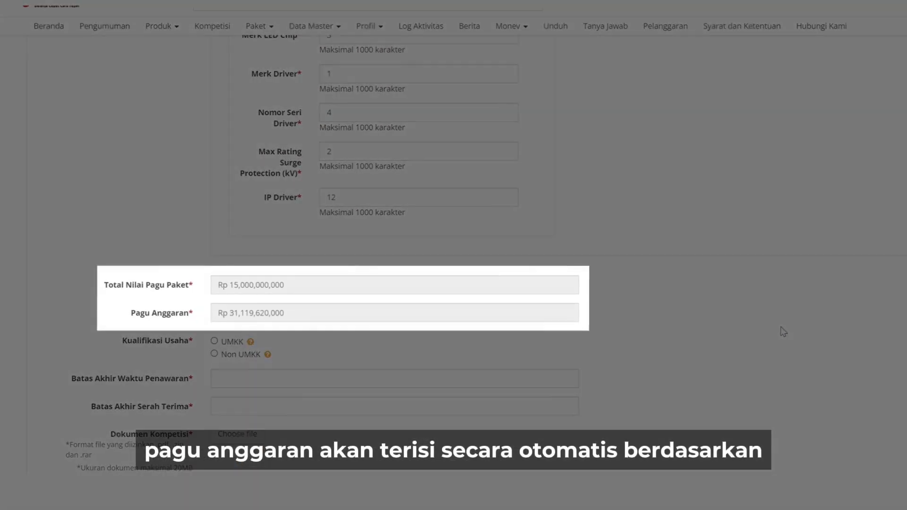
scroll(783, 332, "down", 1)
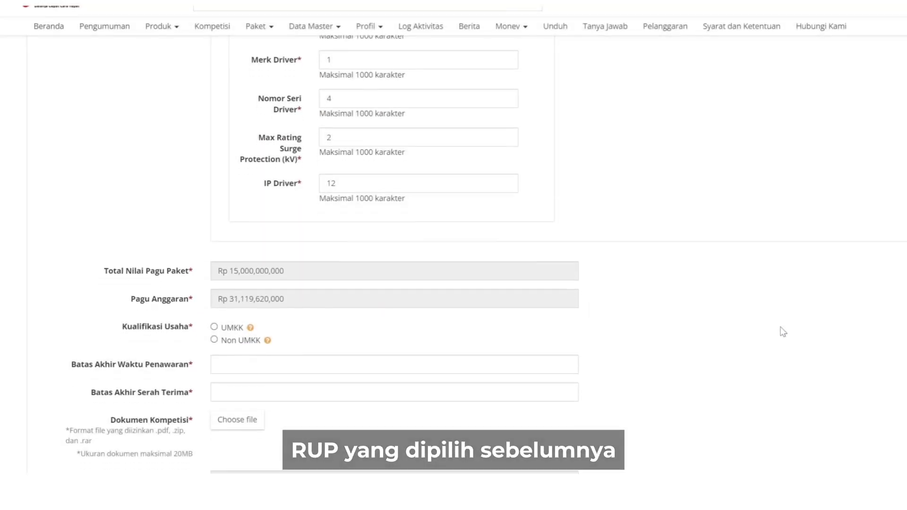
Step: Set Kualifikasi Usaha to UMKK, Batas Akhir Waktu Penawaran to 25 Juli 2024 and Batas Akhir Serah Terima to 29 Juli 2024
scroll(784, 333, "down", 2)
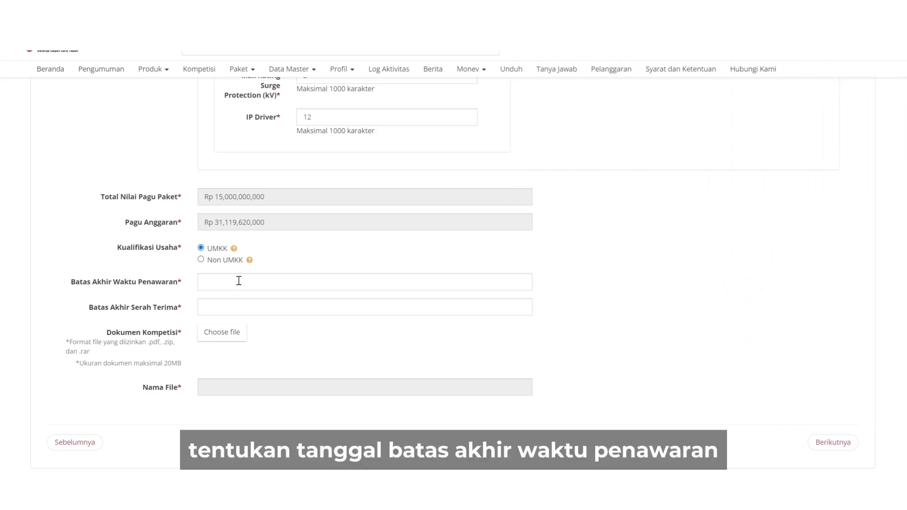
left_click(239, 281)
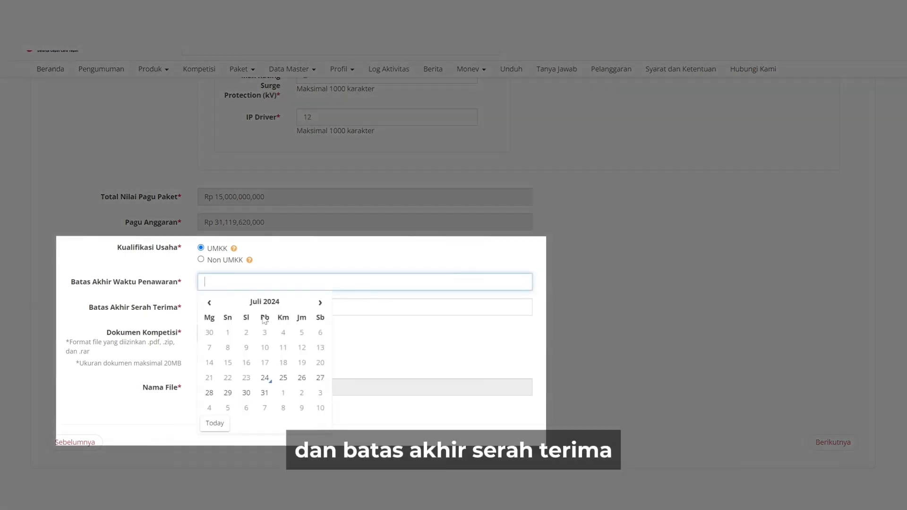
left_click(283, 378)
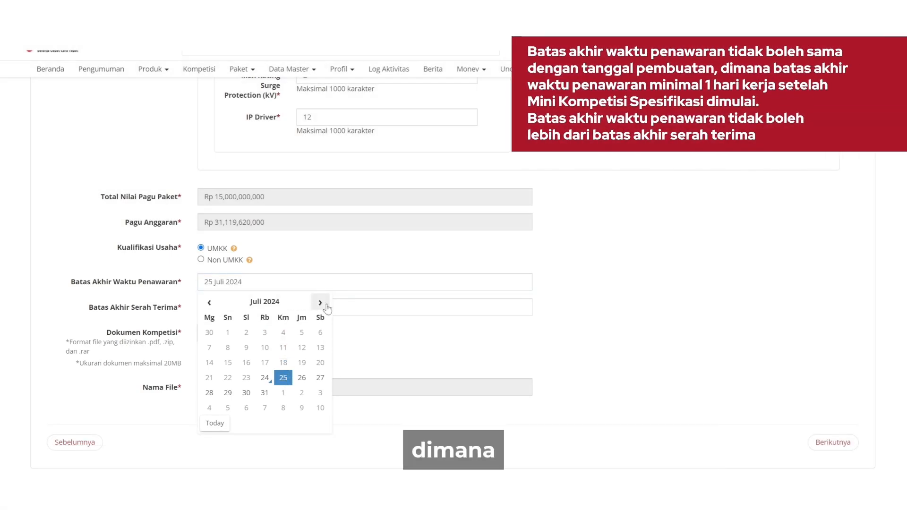
left_click(355, 309)
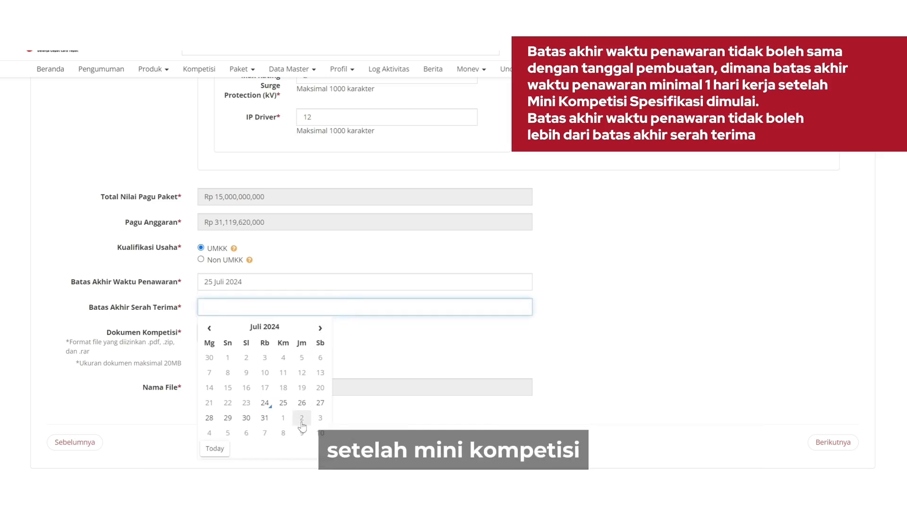
left_click(235, 421)
left_click(432, 376)
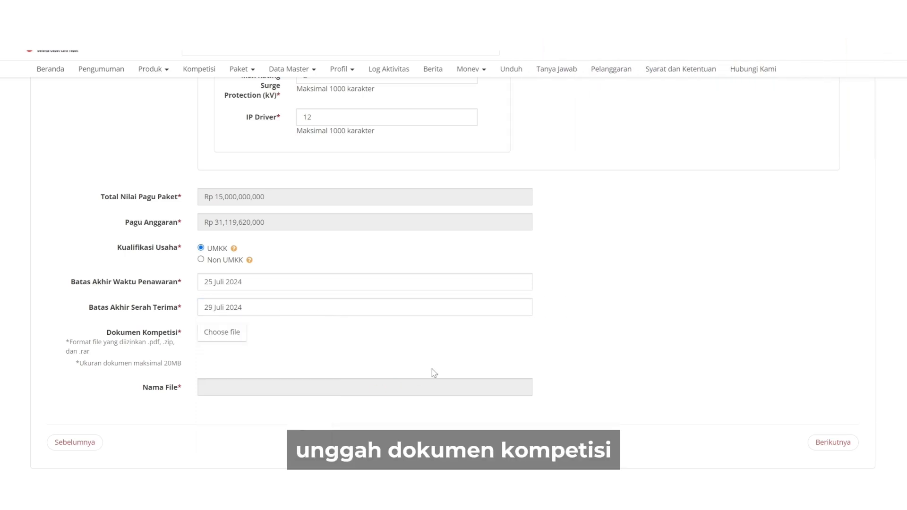
Step: Attach Sample.pdf as the Dokumen Kompetisi and continue to the delivery address form
left_click(240, 338)
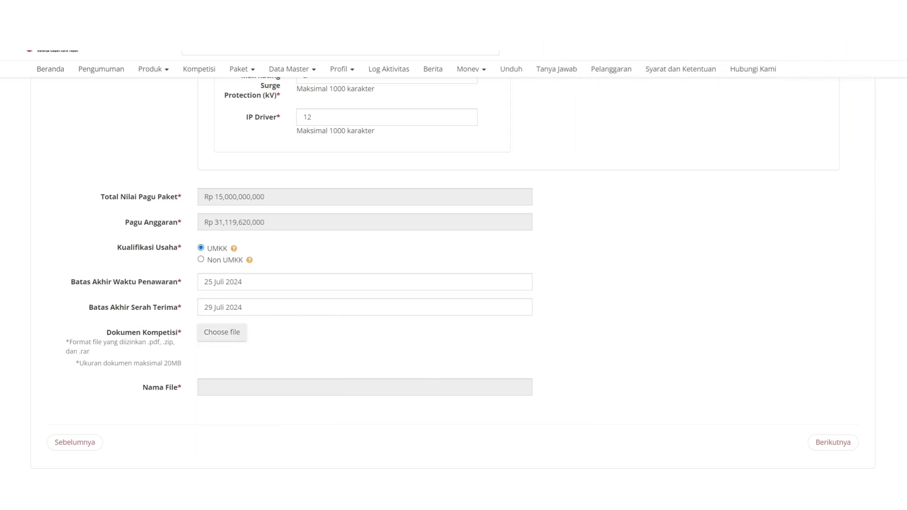
left_click(840, 445)
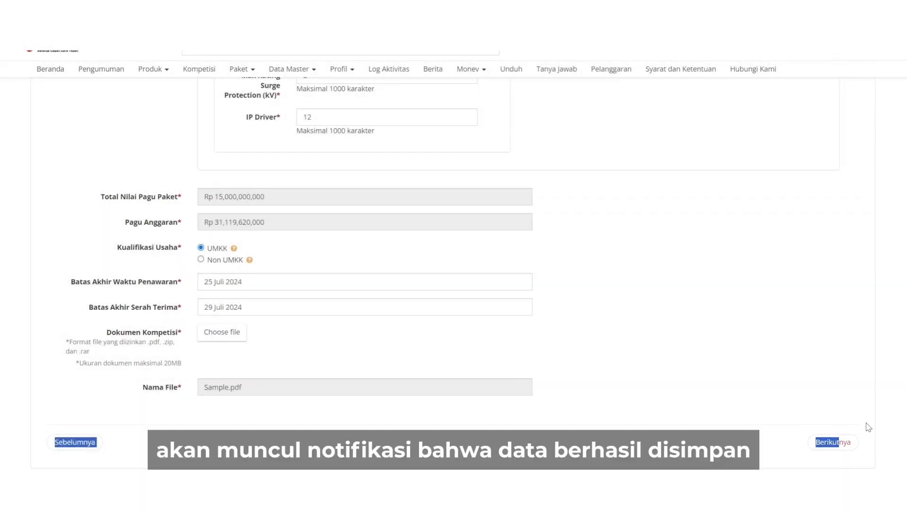
left_click(840, 446)
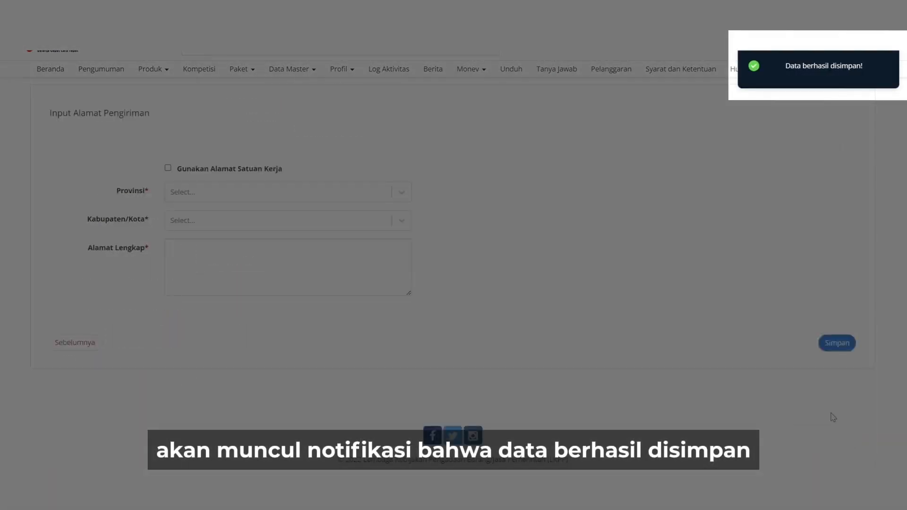
Step: Set the delivery address's Provinsi to DKI Jakarta and its Kabupaten/Kota to Kota Jakarta Selatan
left_click(348, 193)
type("jaka")
key("Return")
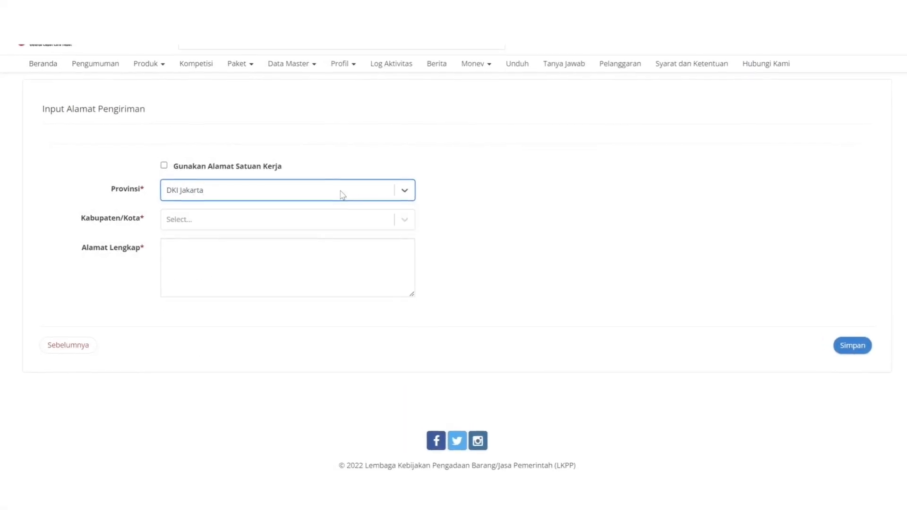
key("Tab")
type("jaka")
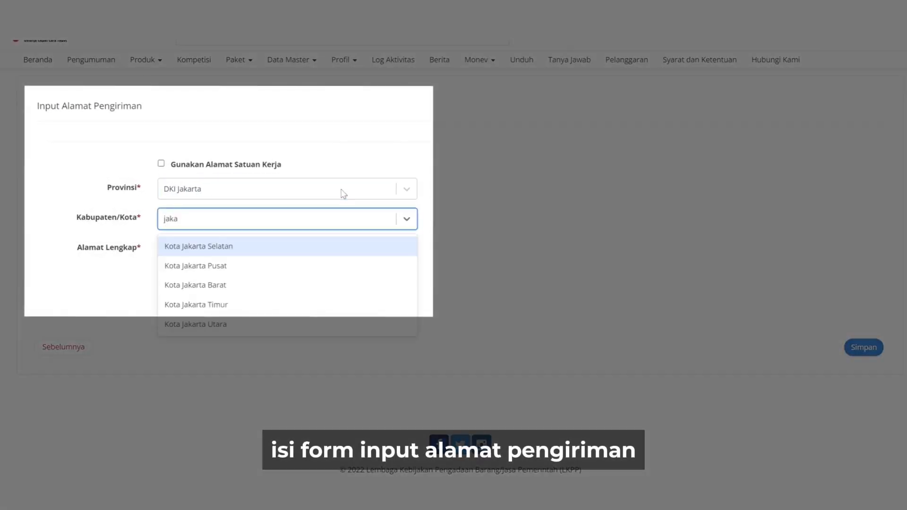
key("Return")
Step: Fill in the Alamat Lengkap with the full delivery street address and save the competition
key("Tab")
type("j")
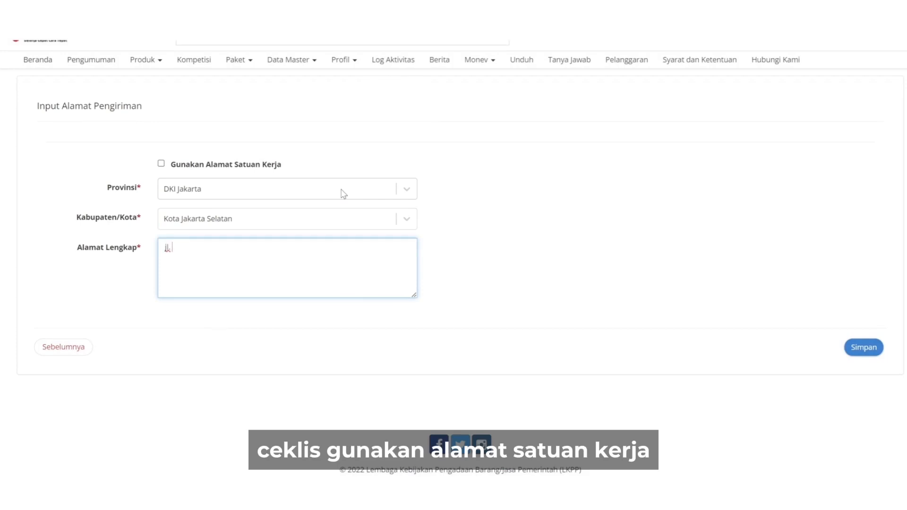
type("l. Rasuna said K")
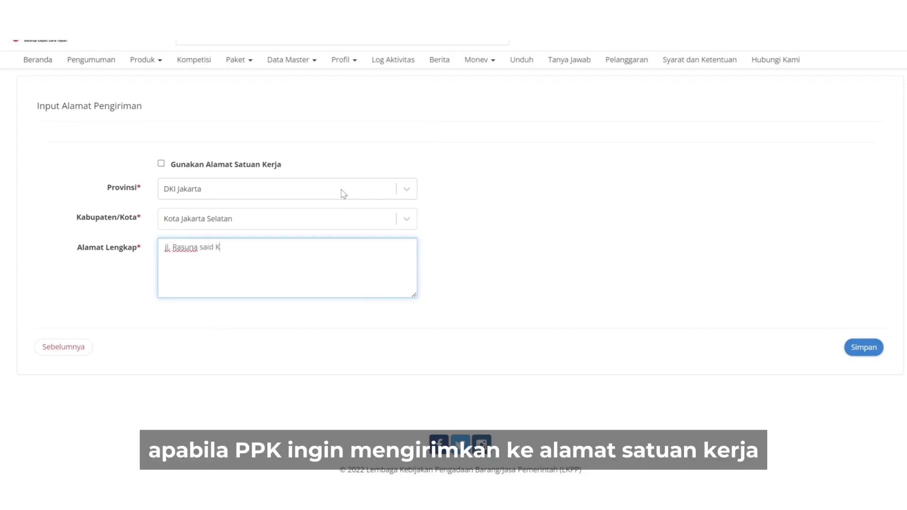
type("uningan")
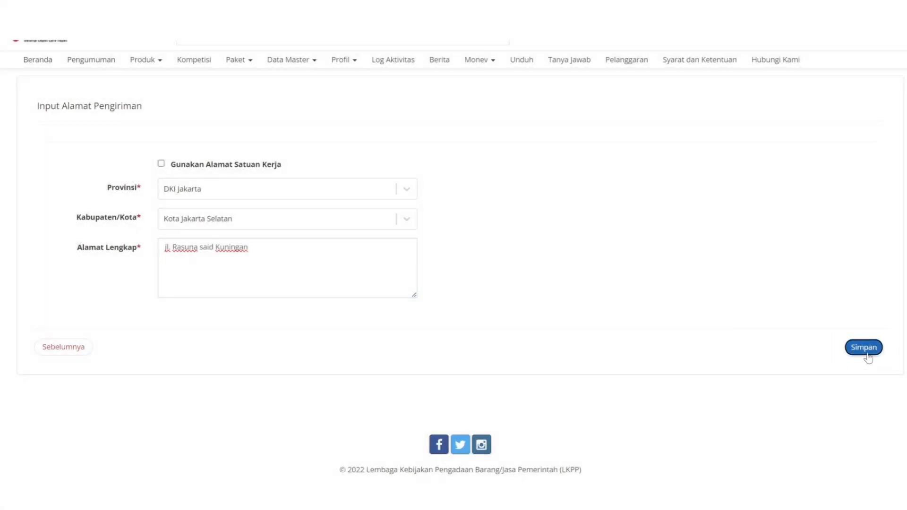
left_click(868, 356)
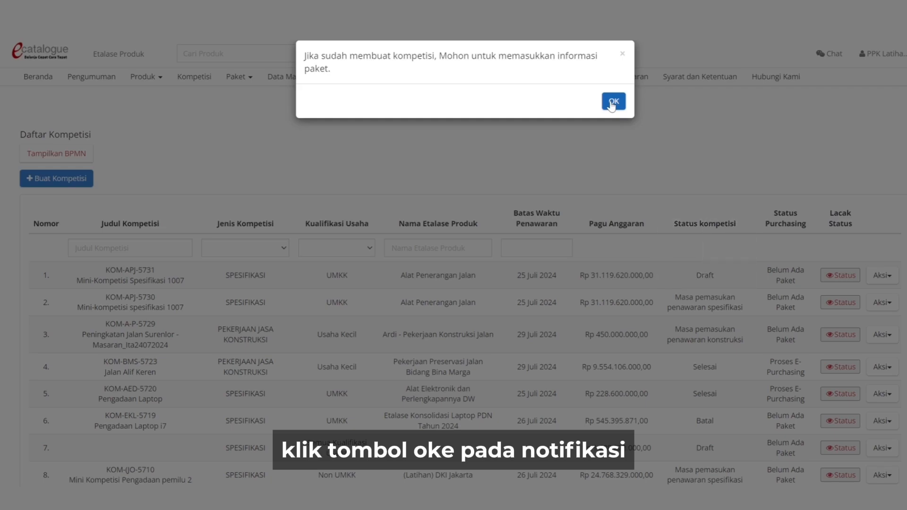
Step: Accept the request to enter package information and open the Ubah Informasi Paket form for the new competition
left_click(613, 102)
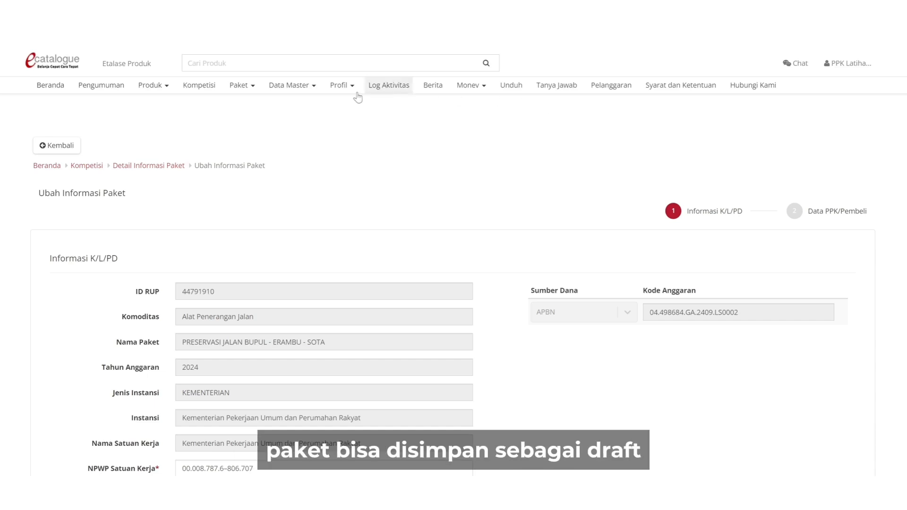
left_click(42, 146)
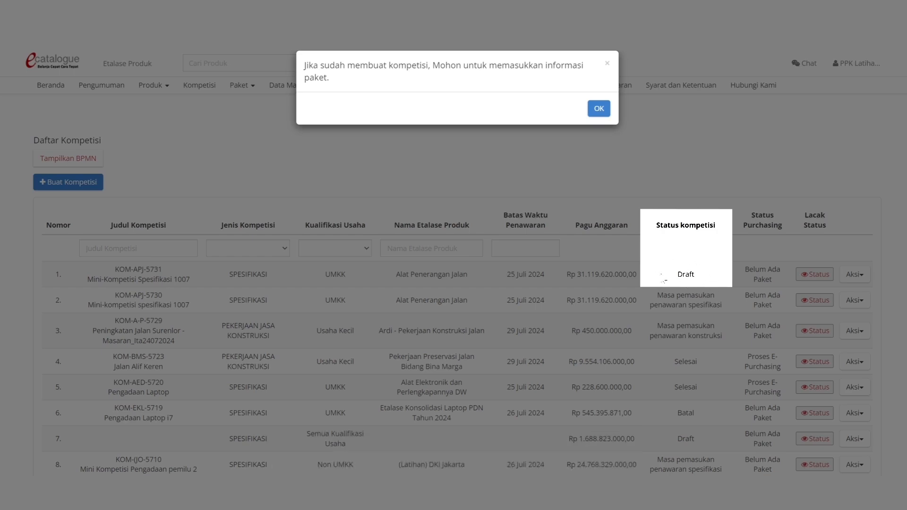
left_click(599, 108)
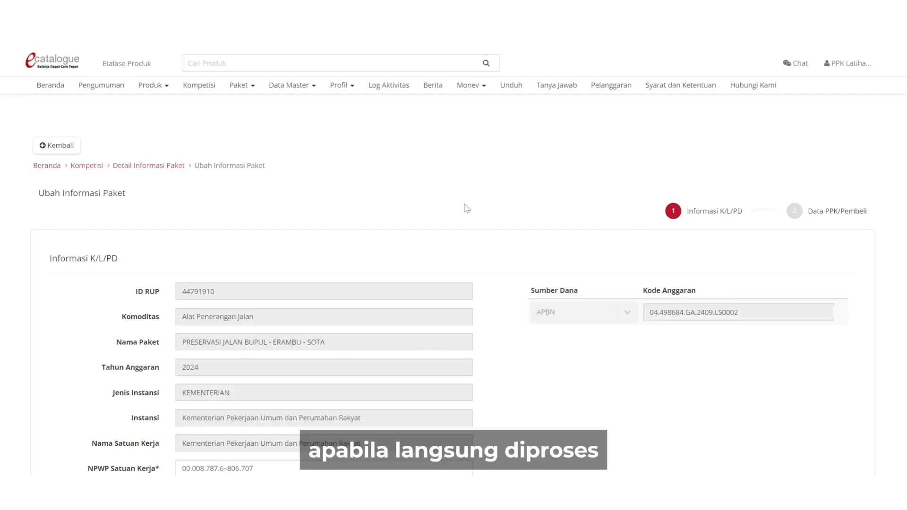
Step: Continue from Informasi K/L/PD to Data PPK/Pembeli, process the competition and confirm sending it
scroll(524, 235, "down", 2)
scroll(525, 235, "down", 5)
left_click(830, 367)
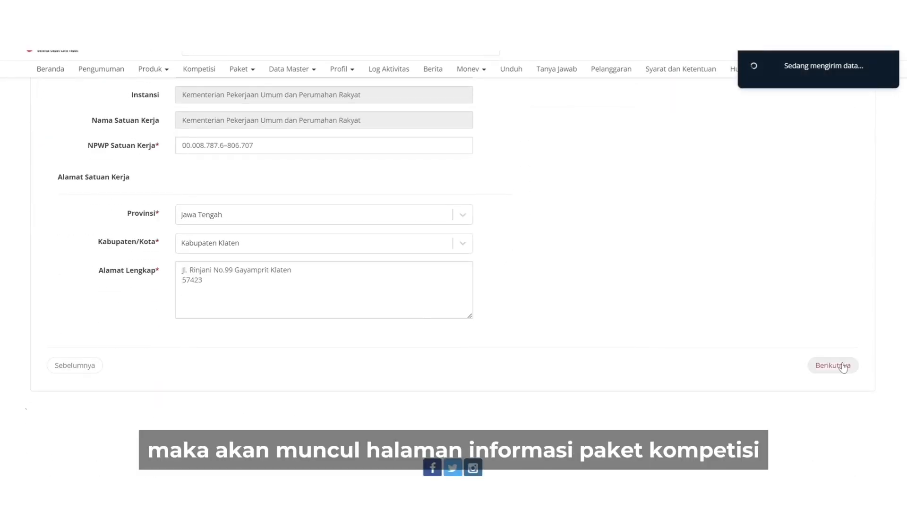
scroll(520, 223, "up", 1)
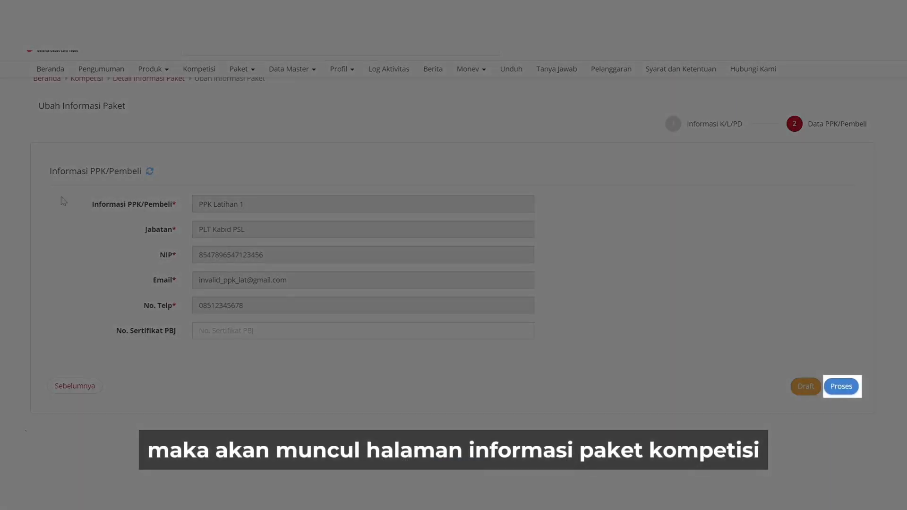
left_click(850, 386)
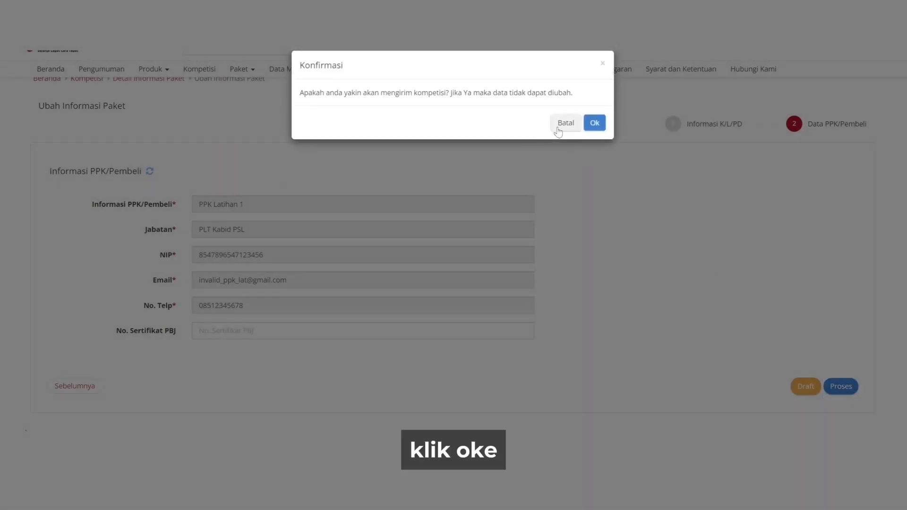
left_click(595, 123)
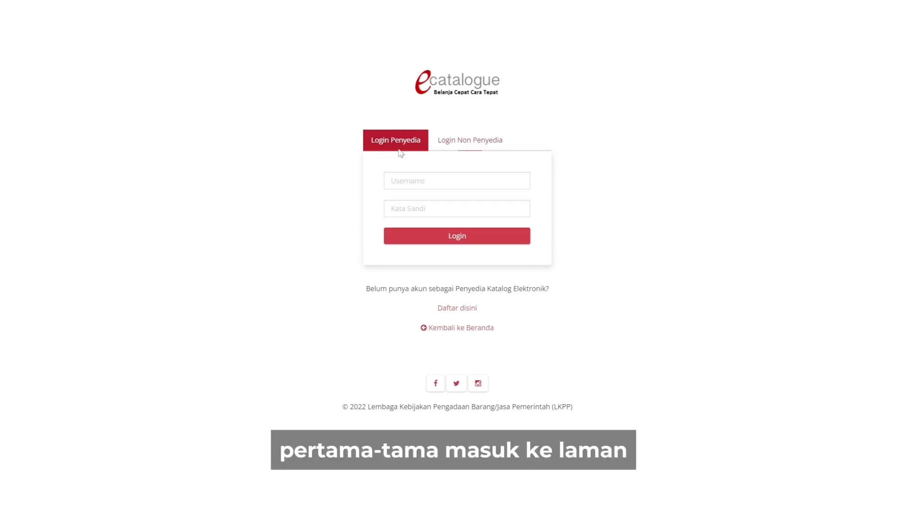
Step: Log in as Penyedia by entering the provider account's username and password (Kata Sandi)
left_click(413, 182)
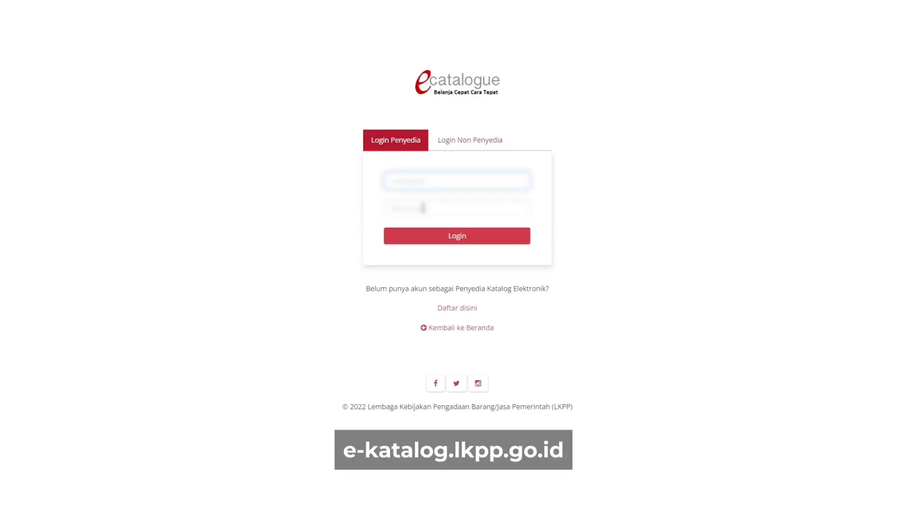
type("mn")
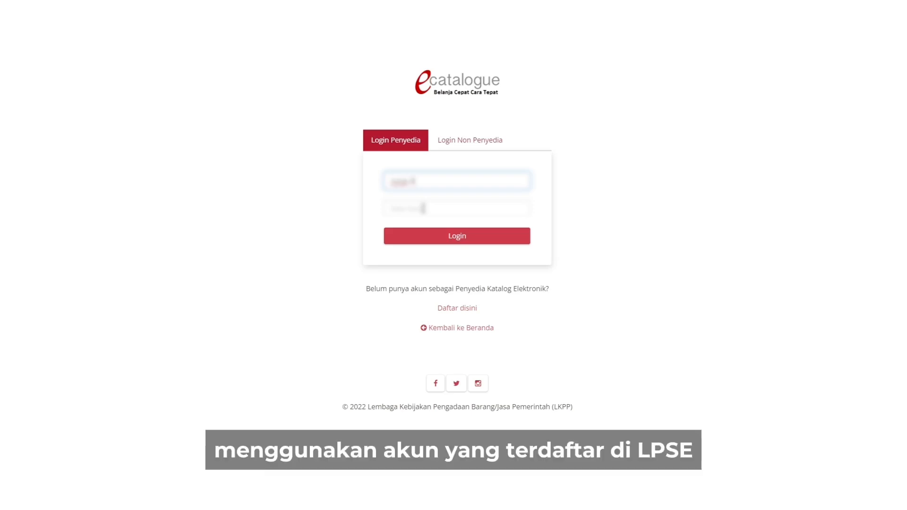
type("a")
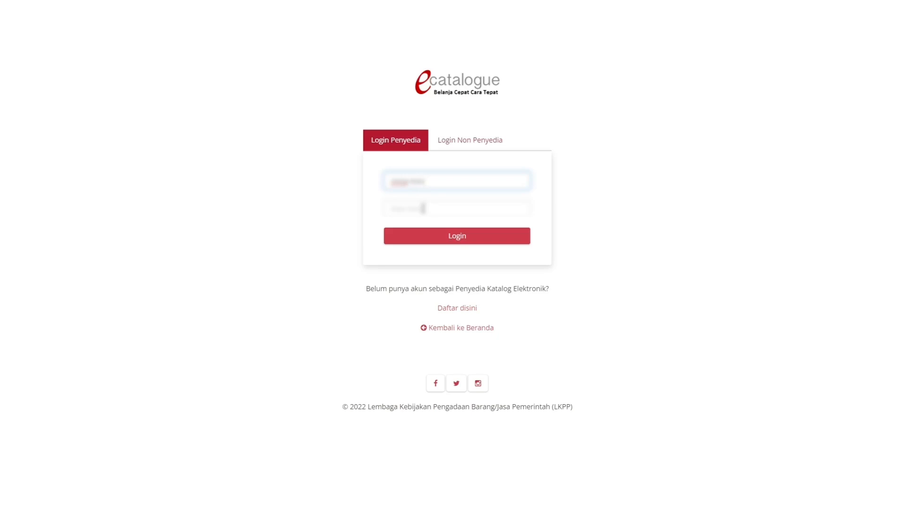
type("m")
key("Tab")
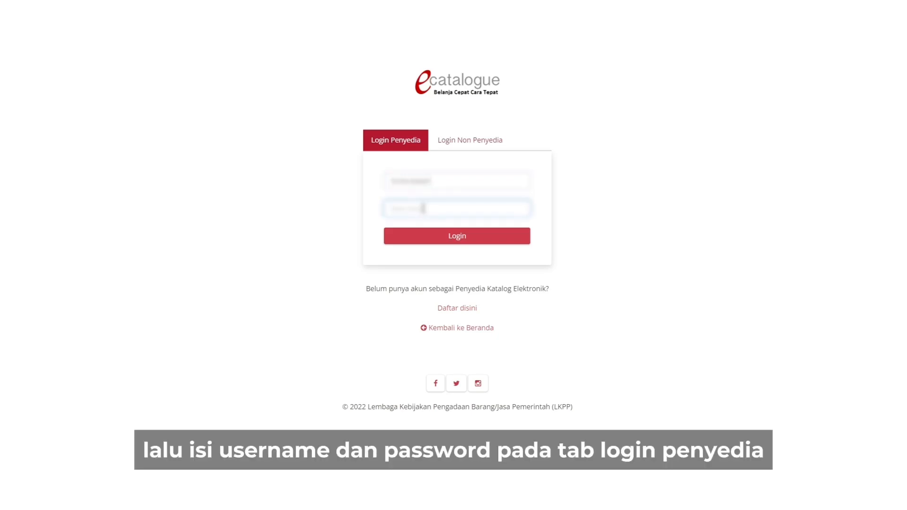
type("p•")
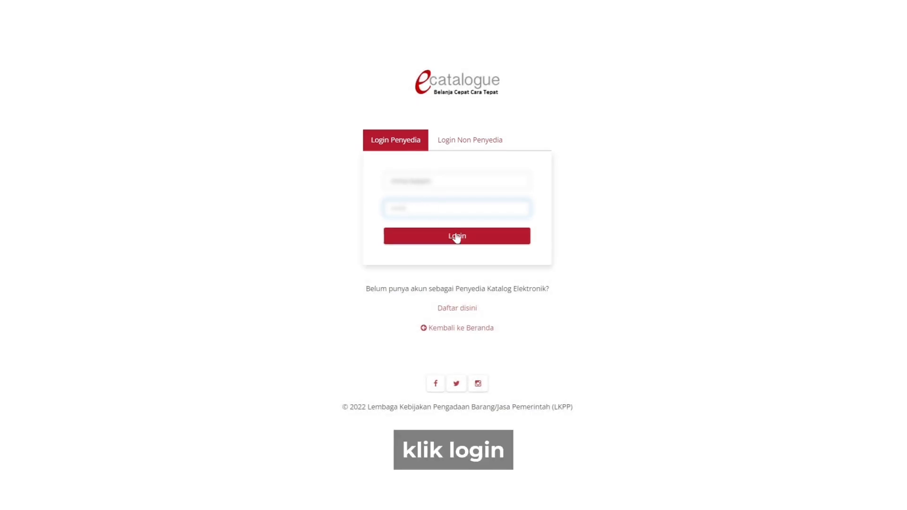
left_click(458, 236)
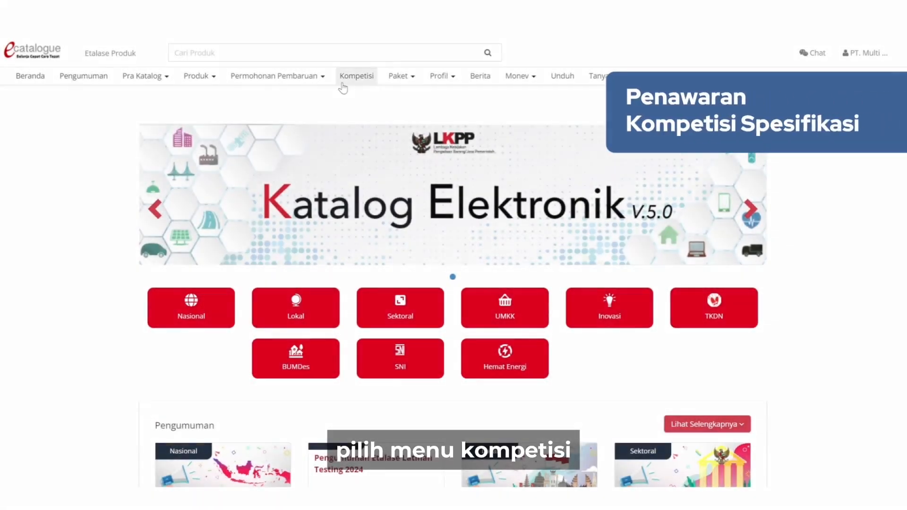
Step: Open the Penawaran Kompetisi form for competition KOM-APJ-5731, Mini-Kompetisi Spesifikasi 1007
left_click(345, 82)
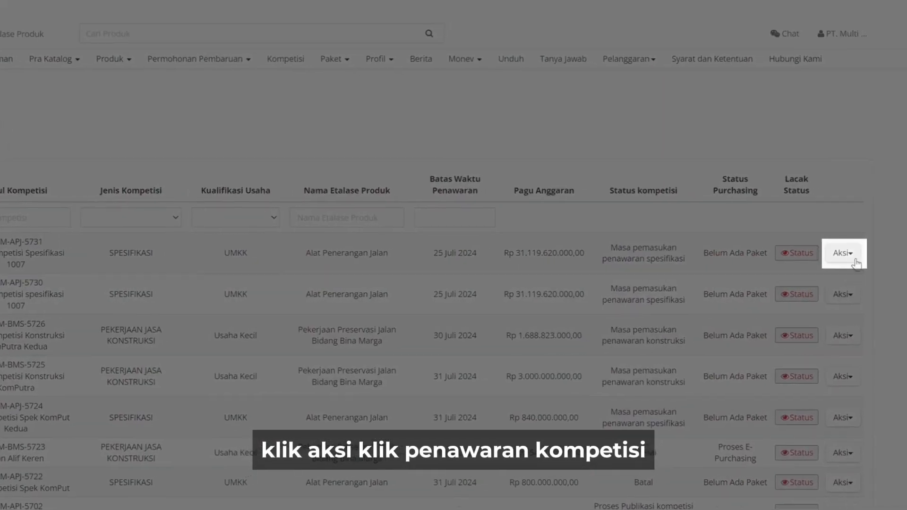
left_click(867, 257)
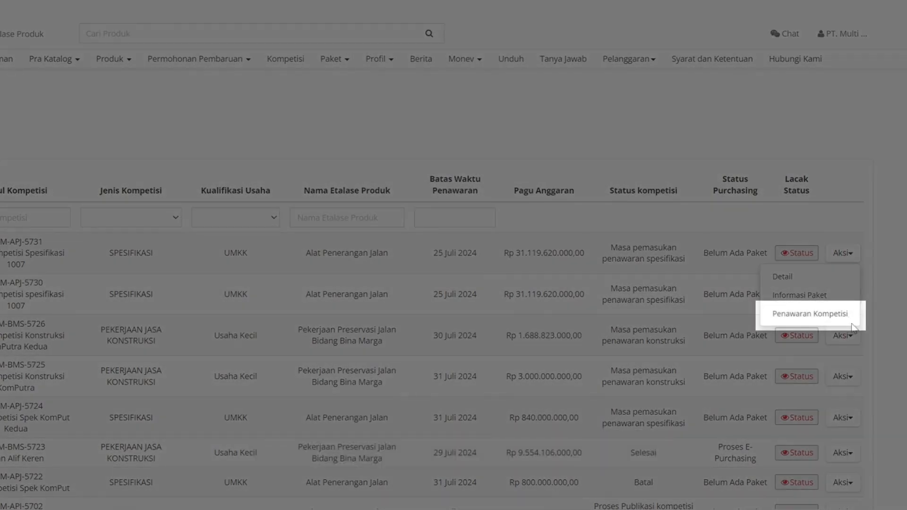
left_click(852, 321)
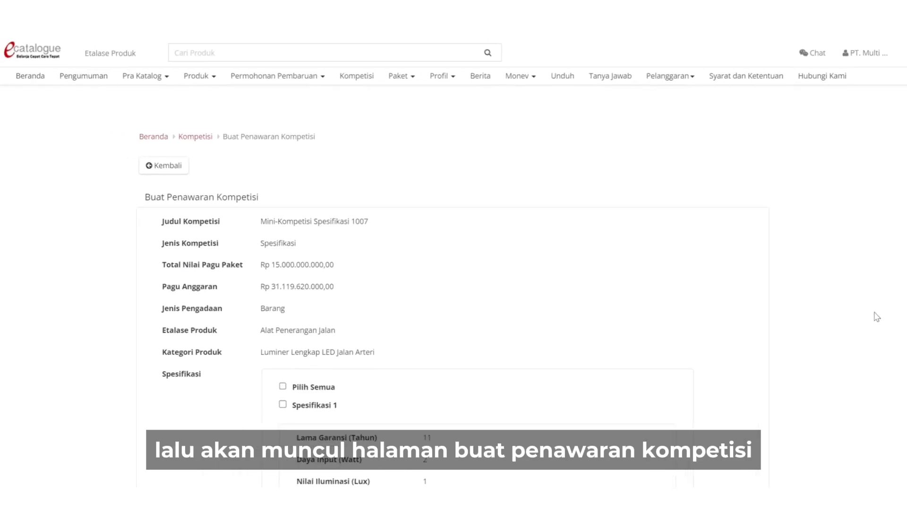
Step: Select all specifications for the offer, choose alat penerangan jalan 2 as the product for Spesifikasi 1 and save the offer
scroll(874, 315, "down", 2)
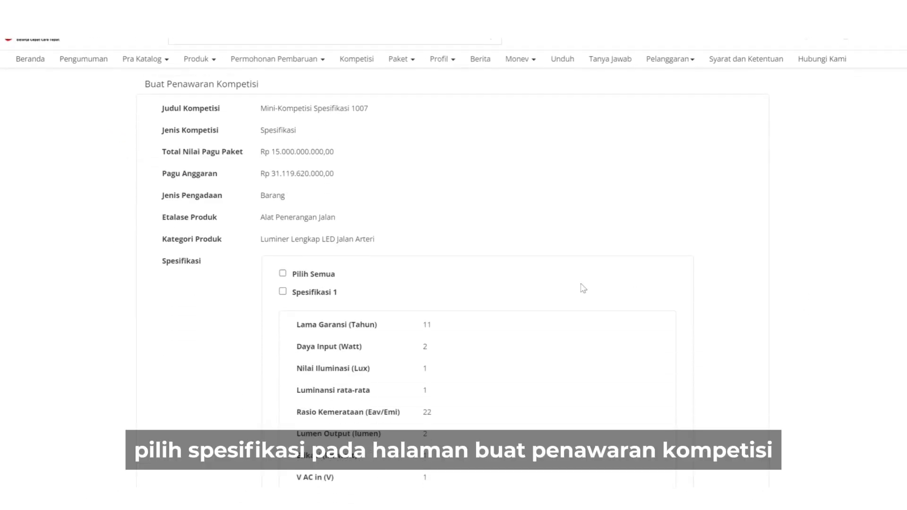
left_click(283, 273)
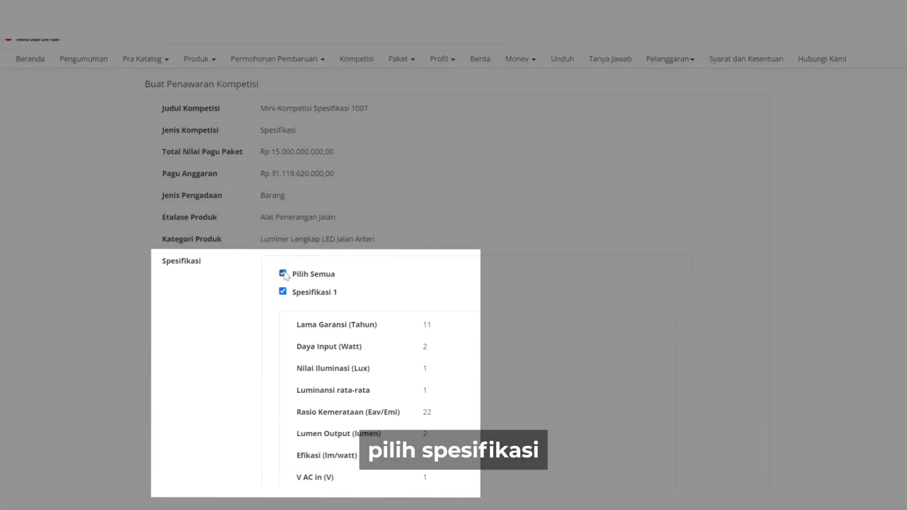
scroll(286, 276, "down", 7)
scroll(286, 276, "down", 7)
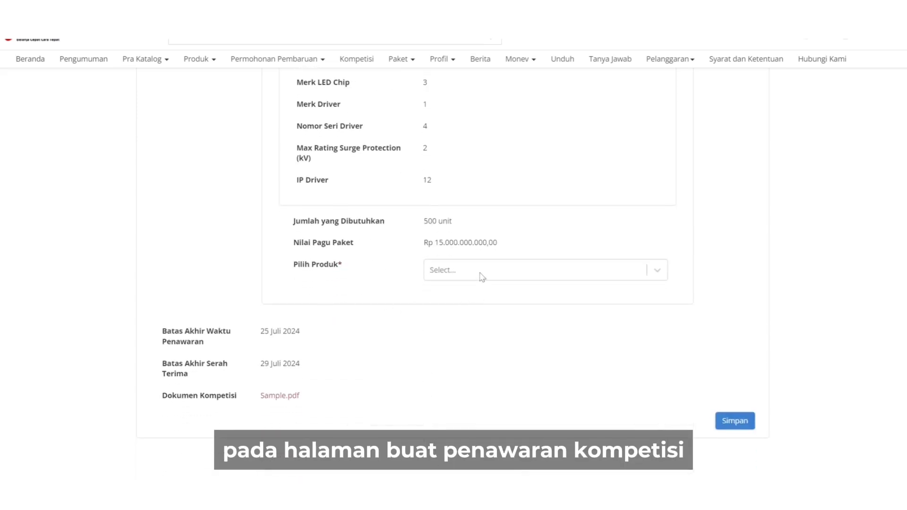
left_click(482, 277)
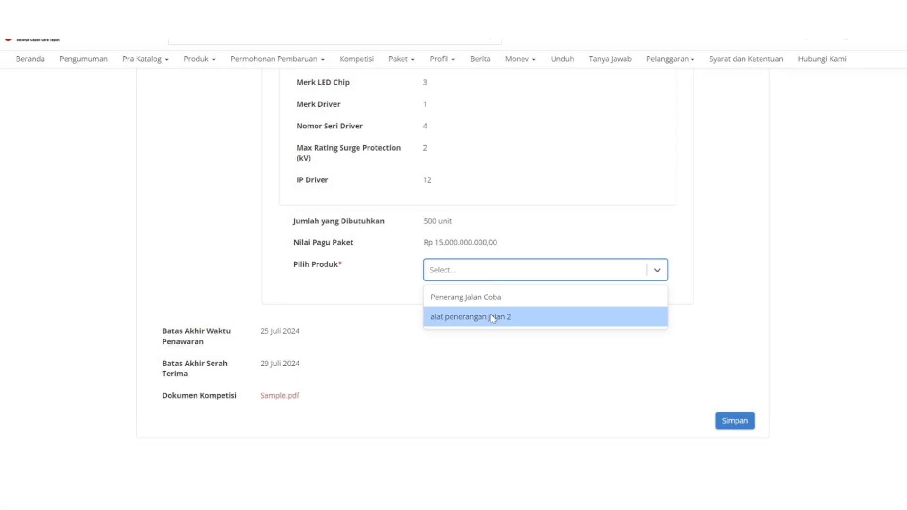
left_click(493, 317)
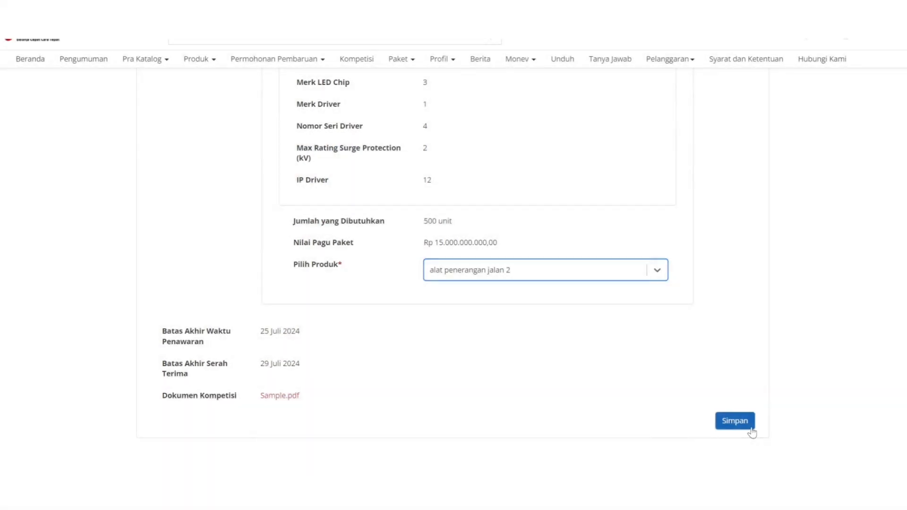
left_click(752, 428)
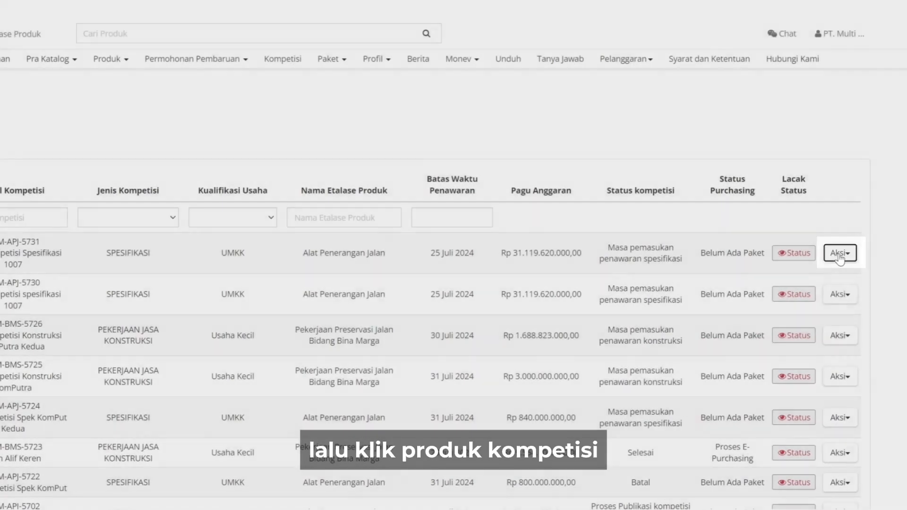
Step: Open Produk Kompetisi for Mini-Kompetisi Spesifikasi 1007, process the offered product and confirm the submission
left_click(840, 254)
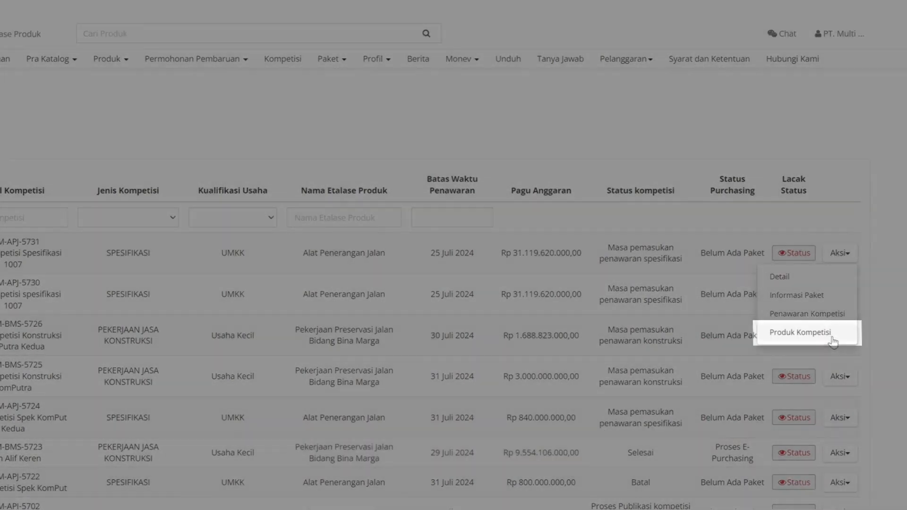
left_click(833, 340)
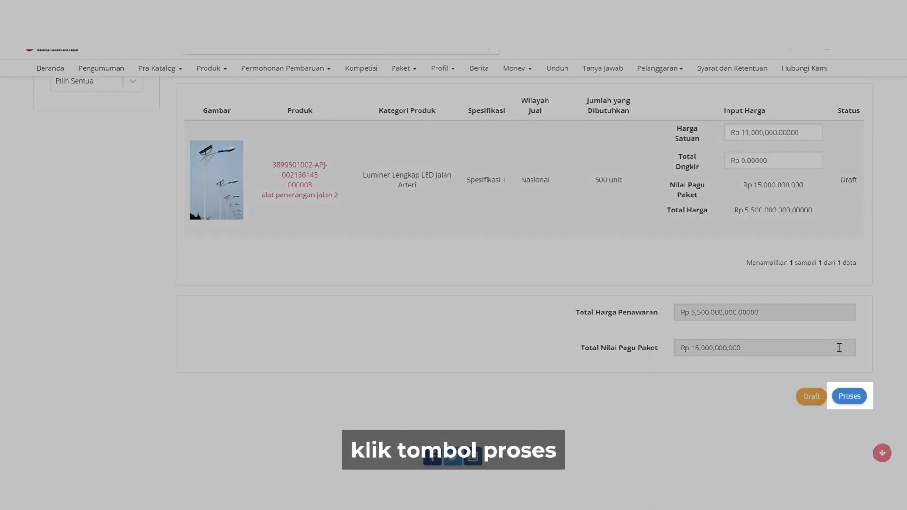
scroll(393, 348, "down", 4)
left_click(850, 396)
left_click(585, 142)
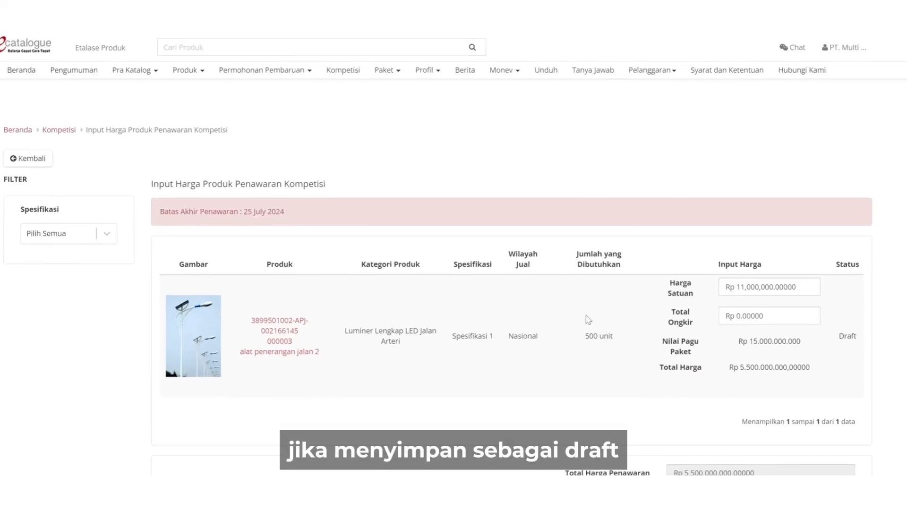
Step: Save the product price offer as a draft, process it and accept the product submission request
scroll(868, 353, "down", 2)
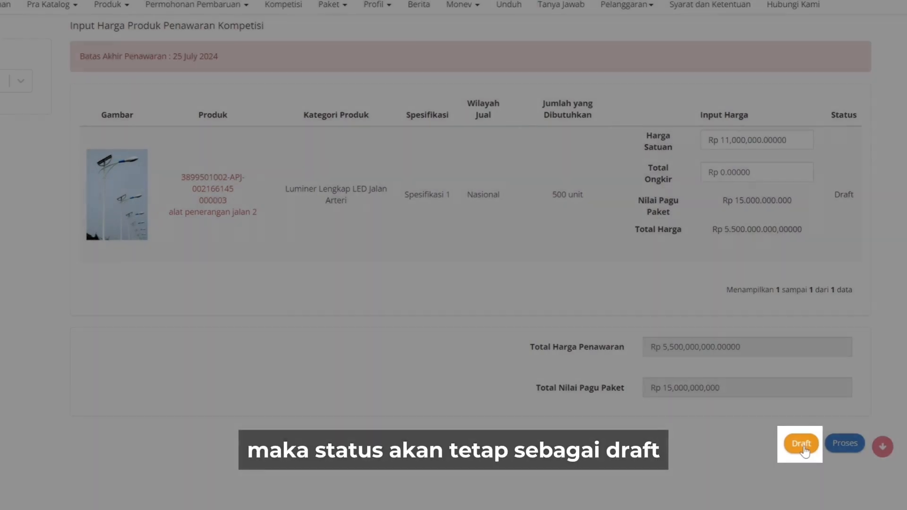
left_click(803, 445)
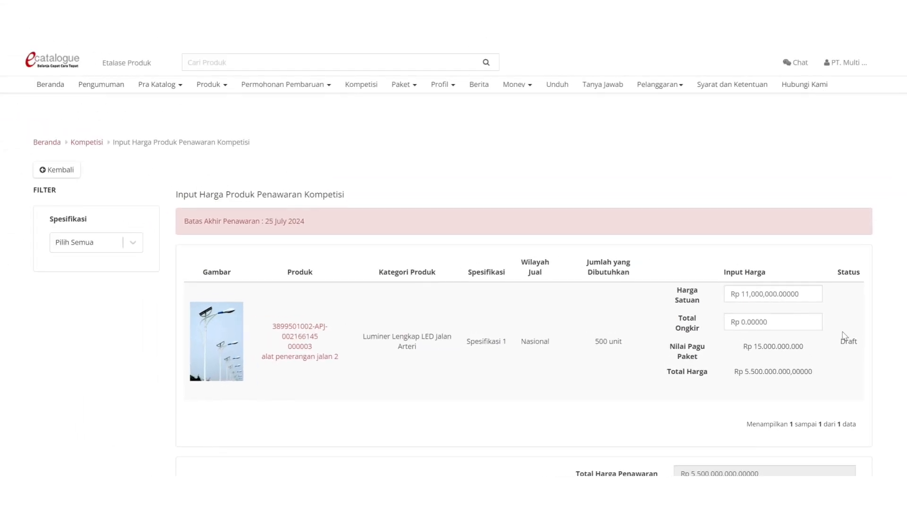
scroll(845, 336, "down", 3)
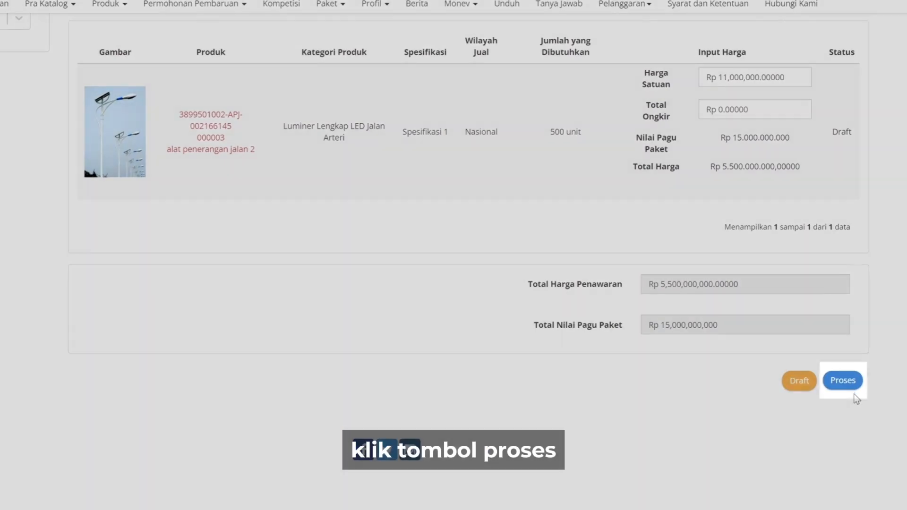
left_click(856, 385)
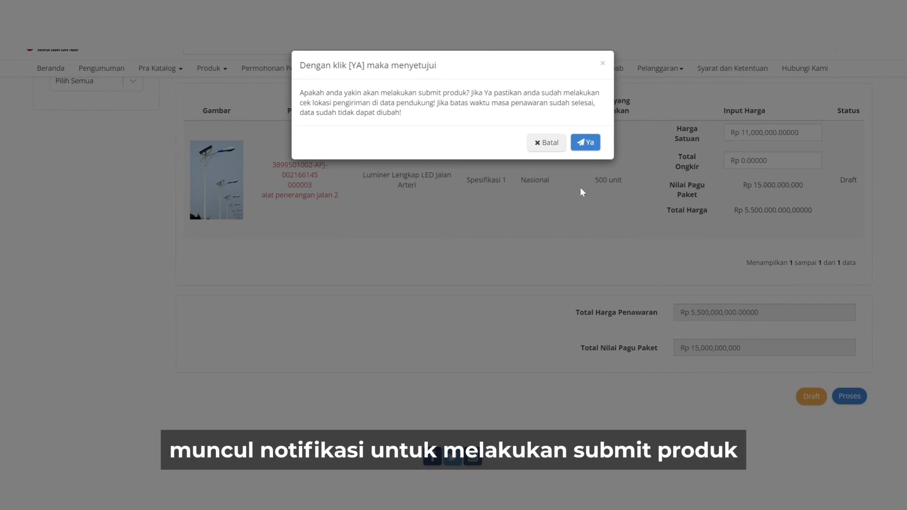
left_click(585, 143)
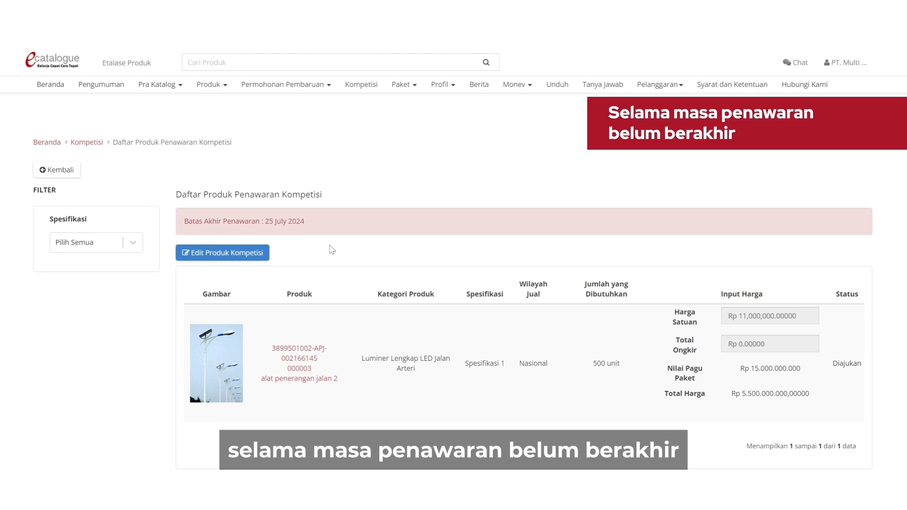
Step: Open the submitted competition product for editing and save its price offer
left_click(244, 256)
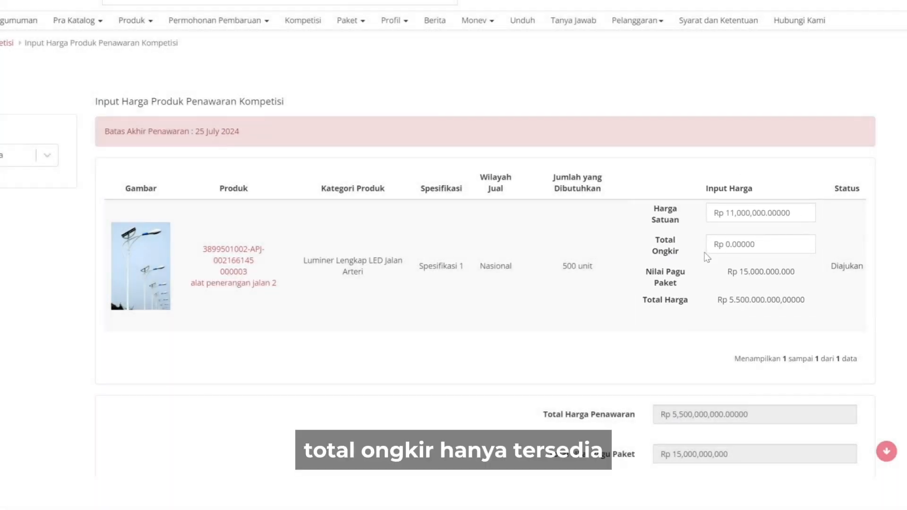
scroll(820, 269, "down", 3)
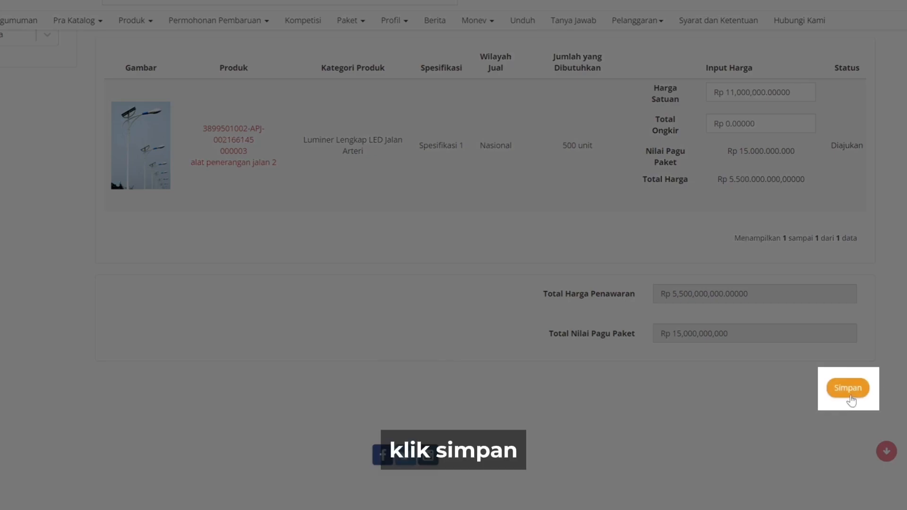
left_click(852, 396)
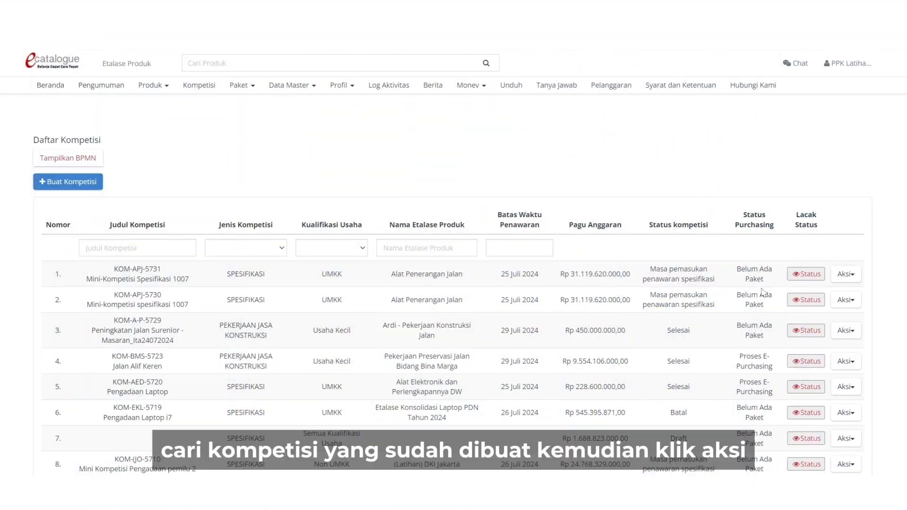
Step: As PPK, view the Penawaran Spesifikasi Kompetisi of Mini-Kompetisi Spesifikasi 1007 and open its Papan Peringkat Kompetisi
left_click(846, 274)
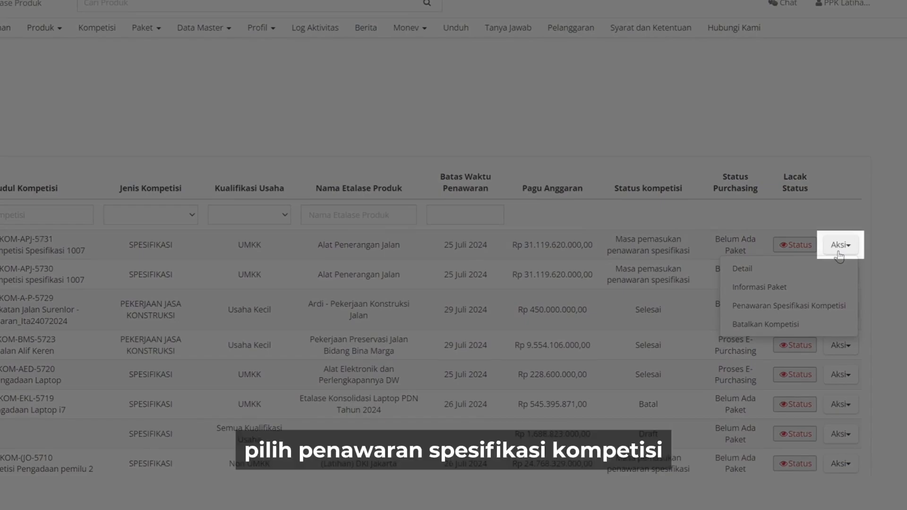
left_click(825, 310)
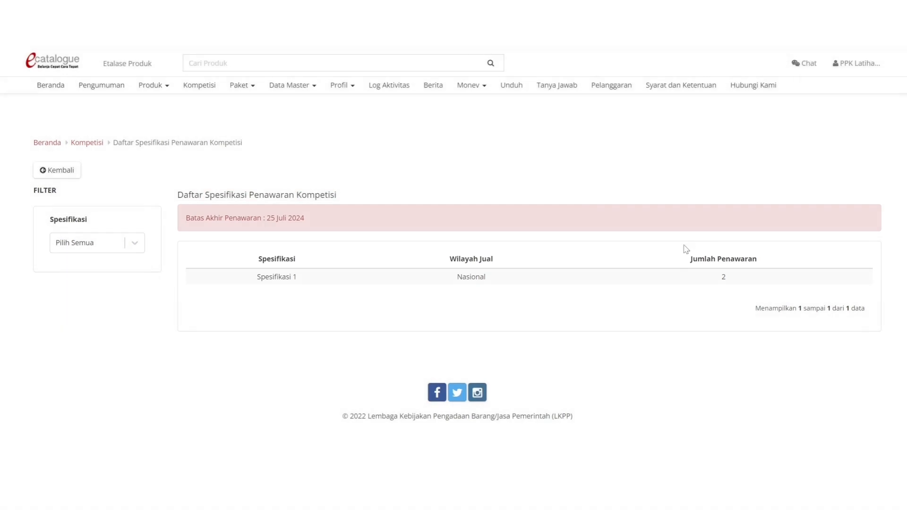
left_click(201, 86)
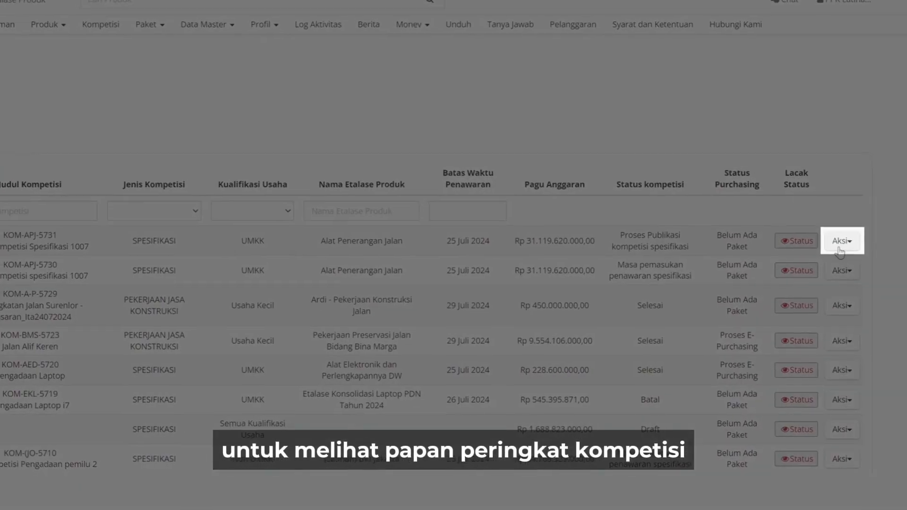
left_click(842, 283)
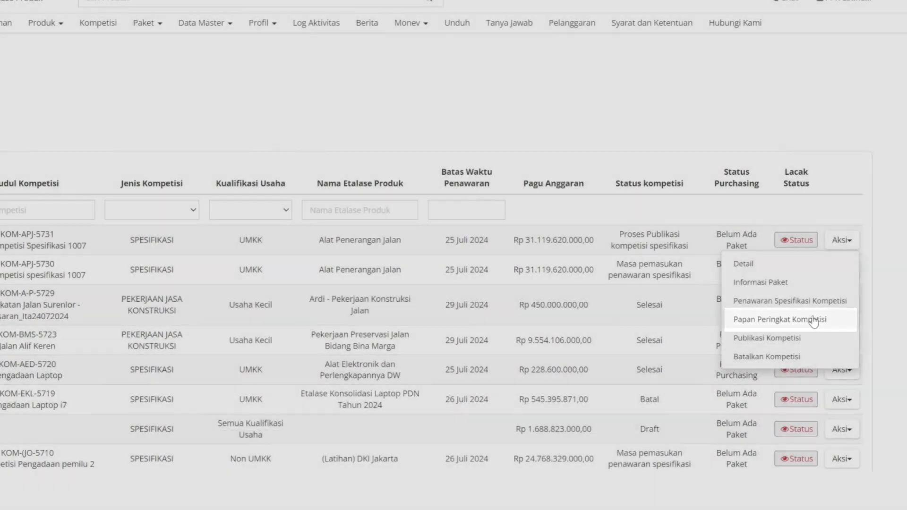
left_click(780, 320)
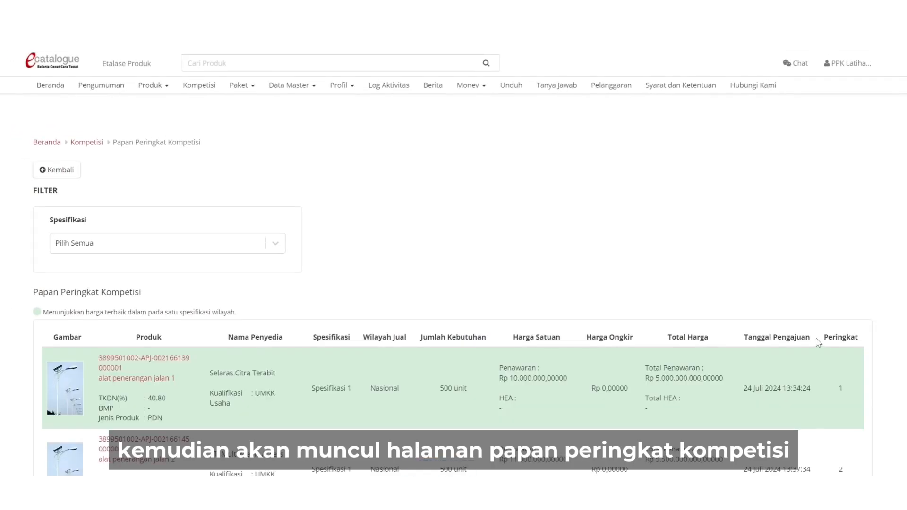
Step: Examine the competition ranking and the specifications and TKDN value of the product LAMPU JALAN LED 40W SAFELIGHT
scroll(819, 342, "down", 2)
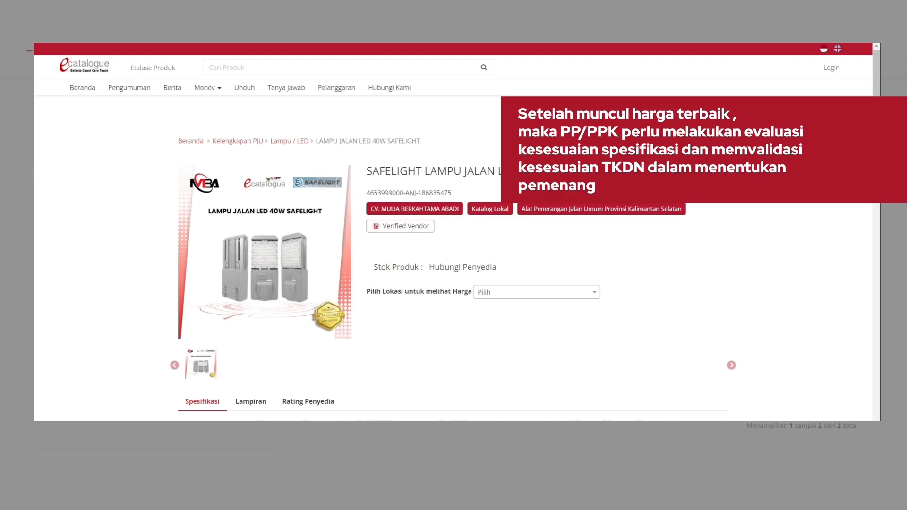
scroll(454, 265, "down", 6)
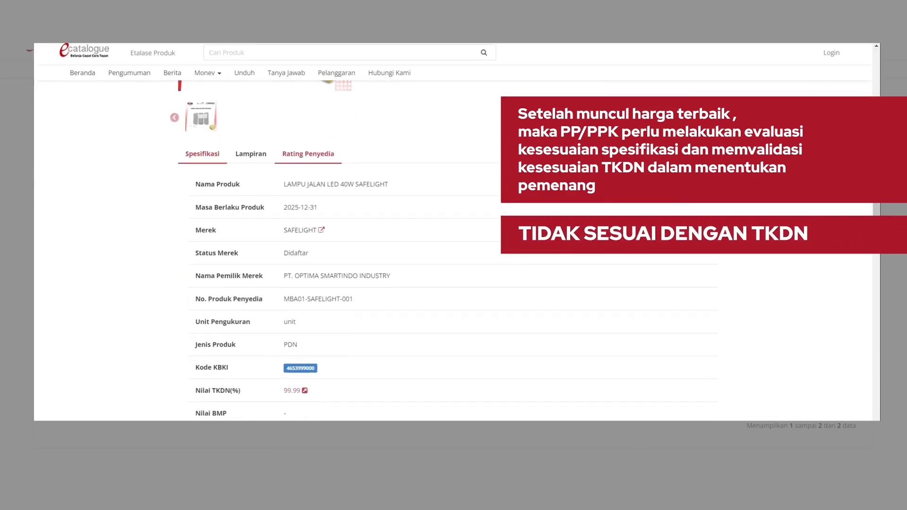
left_click(290, 341)
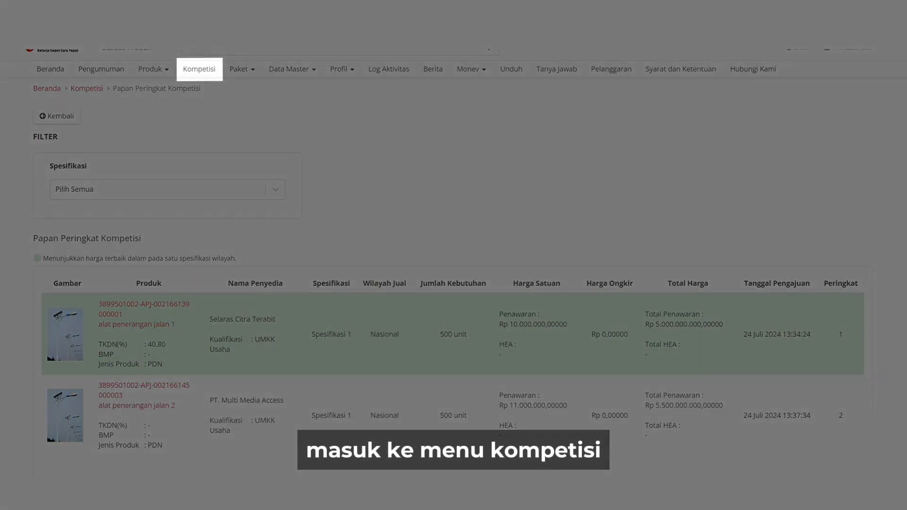
Step: Open the Publikasi Kompetisi page of competition KOM-APJ-5731, Mini-Kompetisi Spesifikasi 1007, from the competition list
left_click(189, 70)
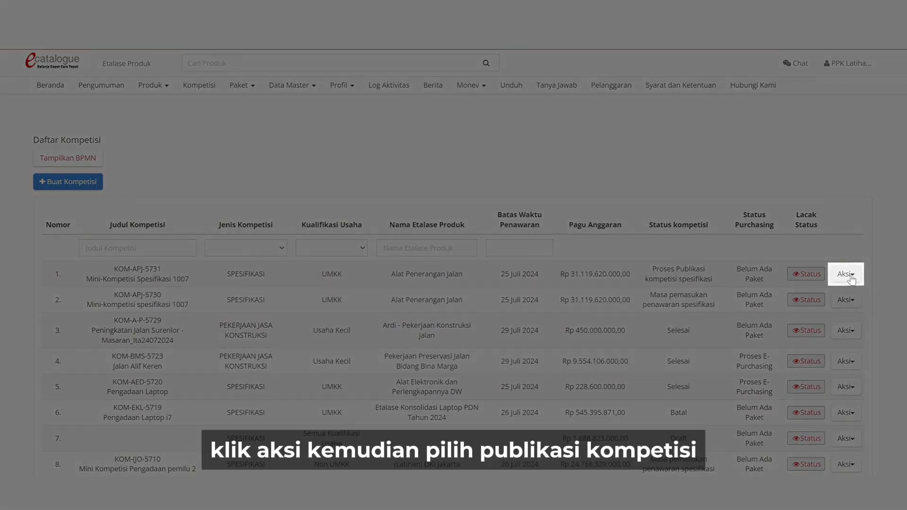
left_click(846, 275)
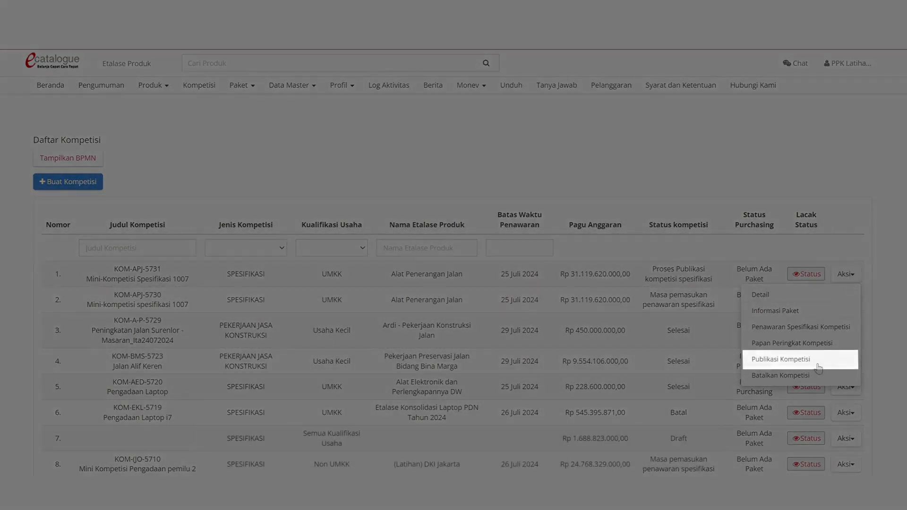
left_click(804, 360)
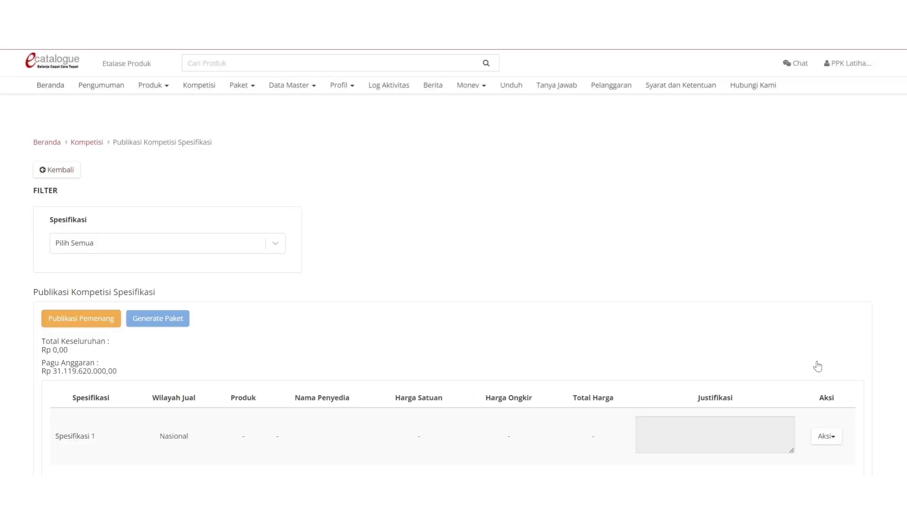
scroll(822, 369, "down", 1)
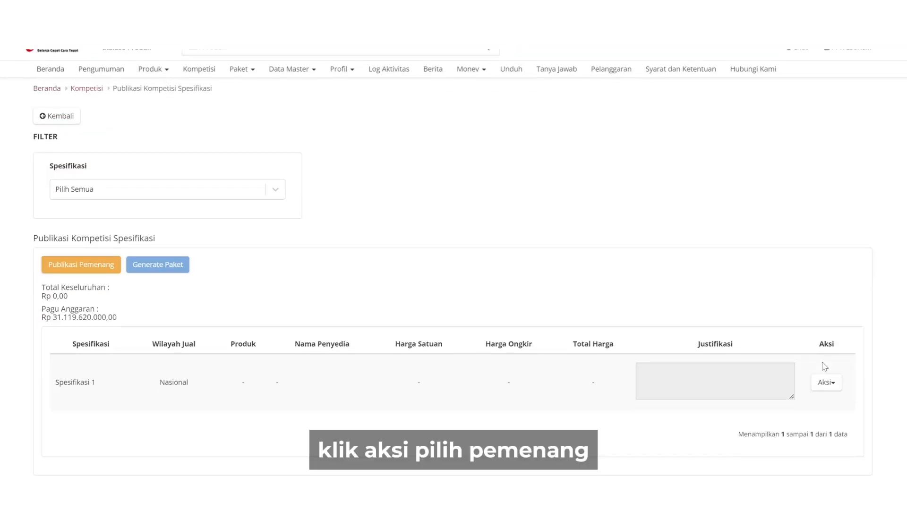
Step: Open the winner selection for Spesifikasi 1 and go to the list of competing product offers
left_click(833, 383)
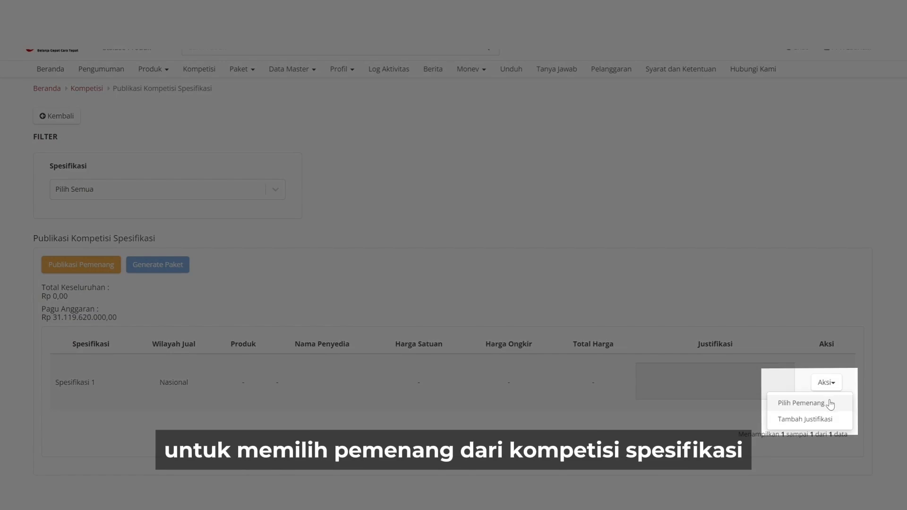
left_click(830, 403)
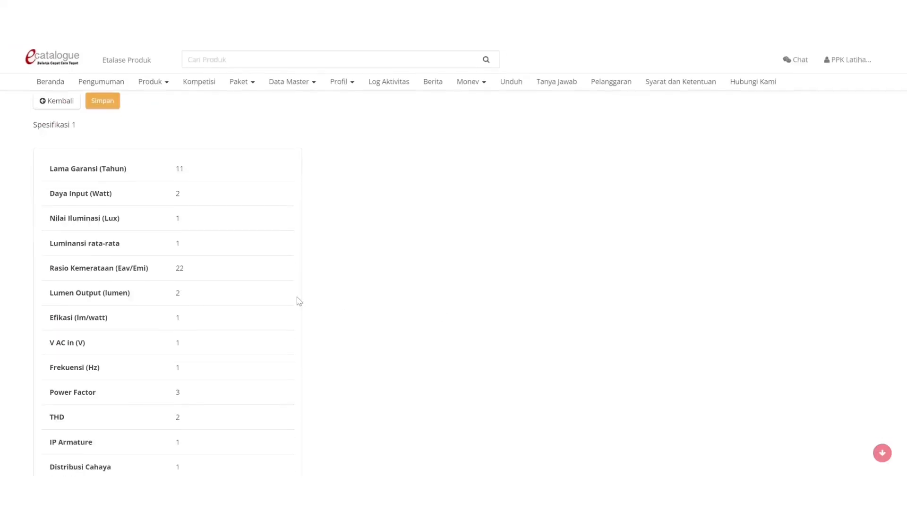
scroll(299, 301, "down", 3)
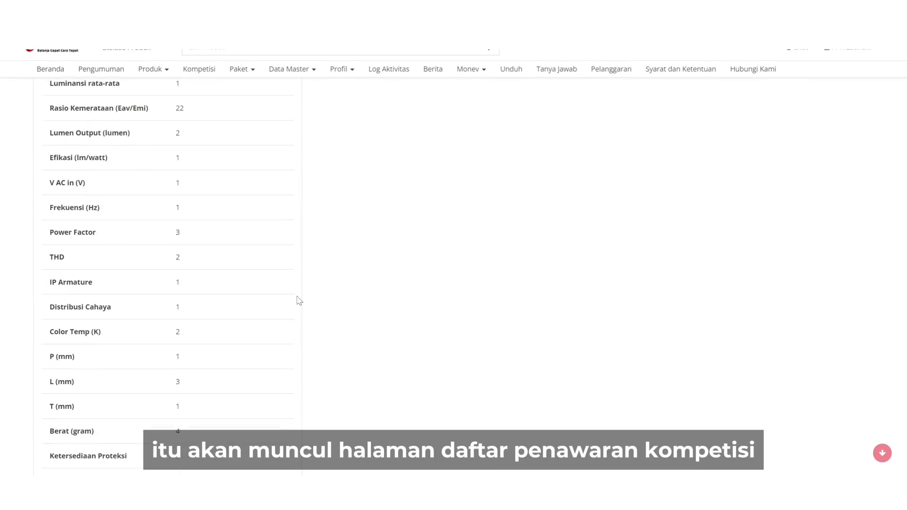
scroll(299, 301, "down", 5)
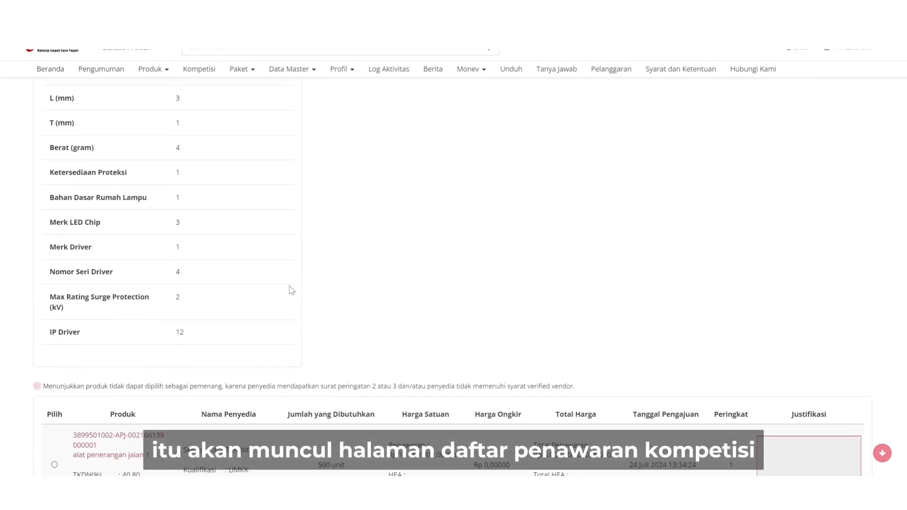
scroll(290, 286, "down", 3)
scroll(290, 285, "down", 1)
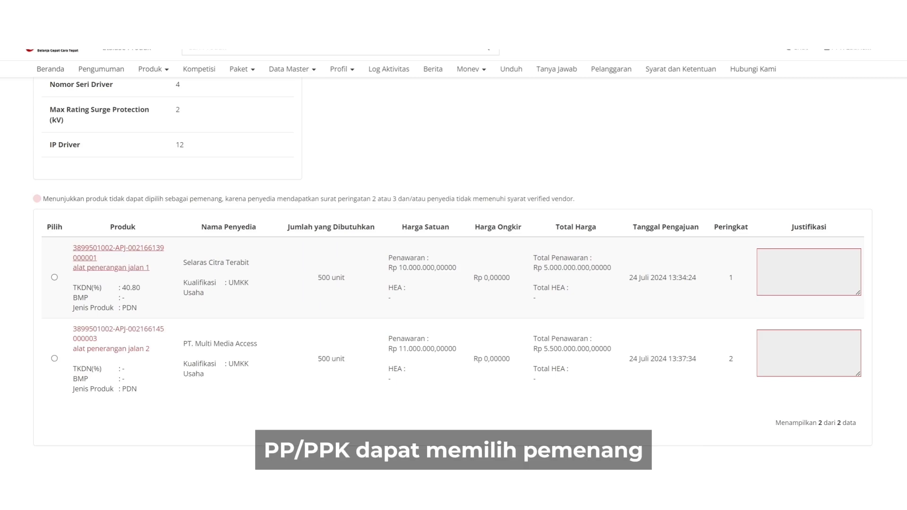
Step: Choose alat penerangan jalan 1 as winner with the justification "selaras citra terabit memberikan harga terbaik" and save the selection
left_click(54, 278)
left_click(783, 289)
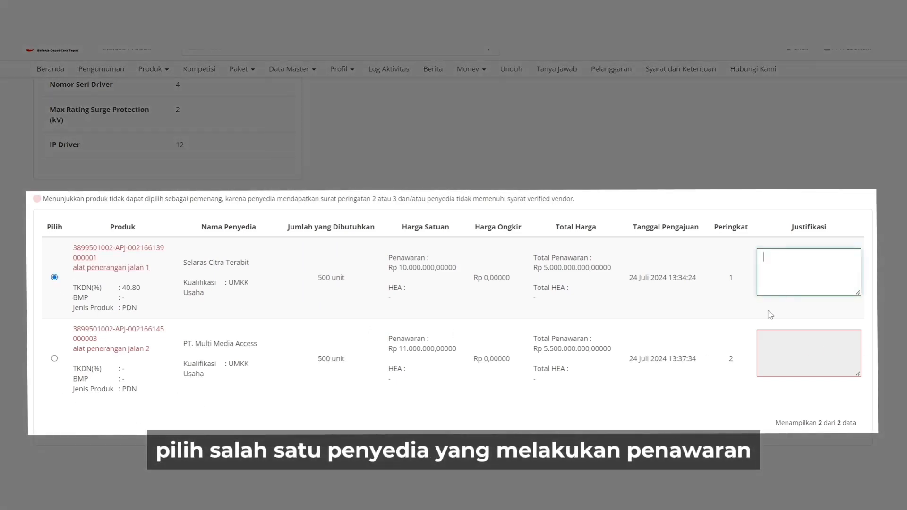
type("selaras citra terabit")
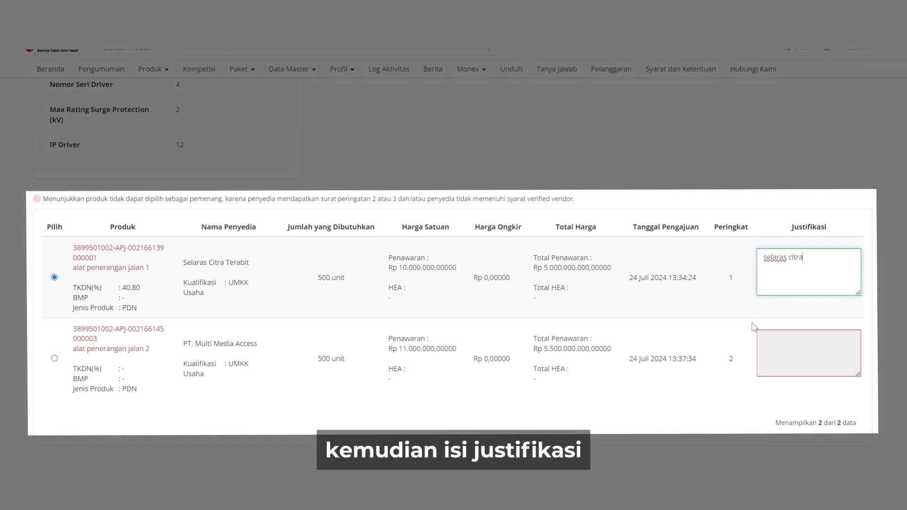
type(" memberikan harga terbai")
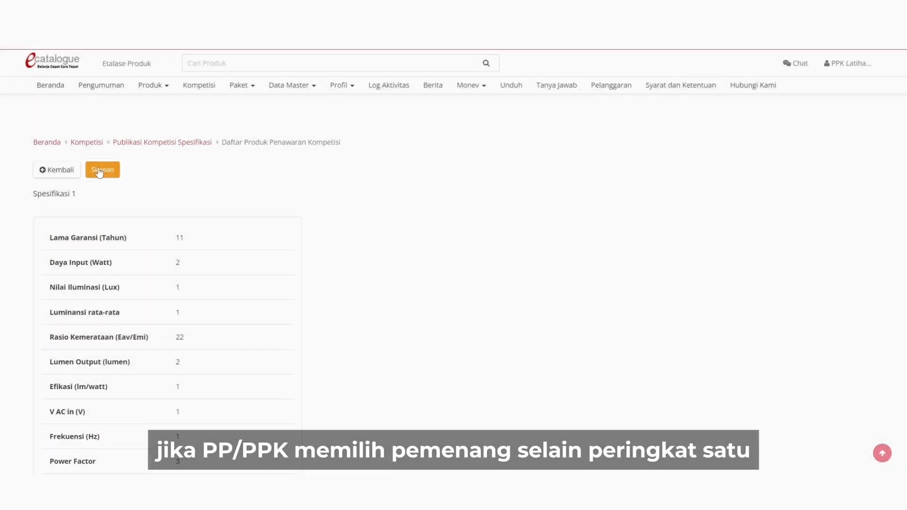
left_click(99, 171)
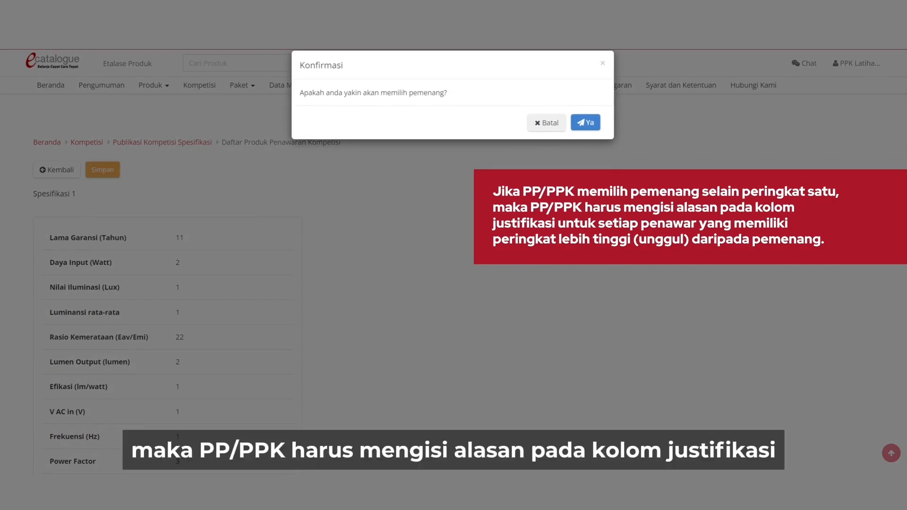
left_click(590, 123)
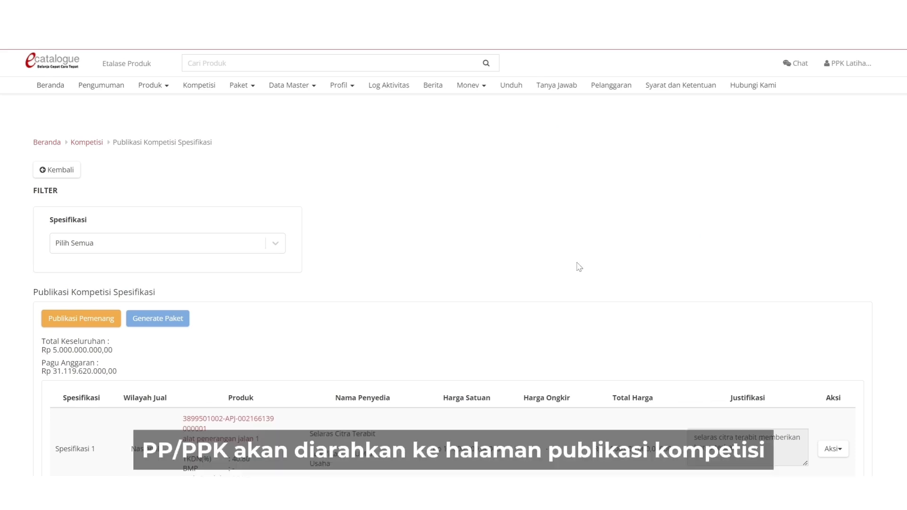
Step: Publish the selected winner of the specification competition and confirm the publication
scroll(580, 267, "down", 1)
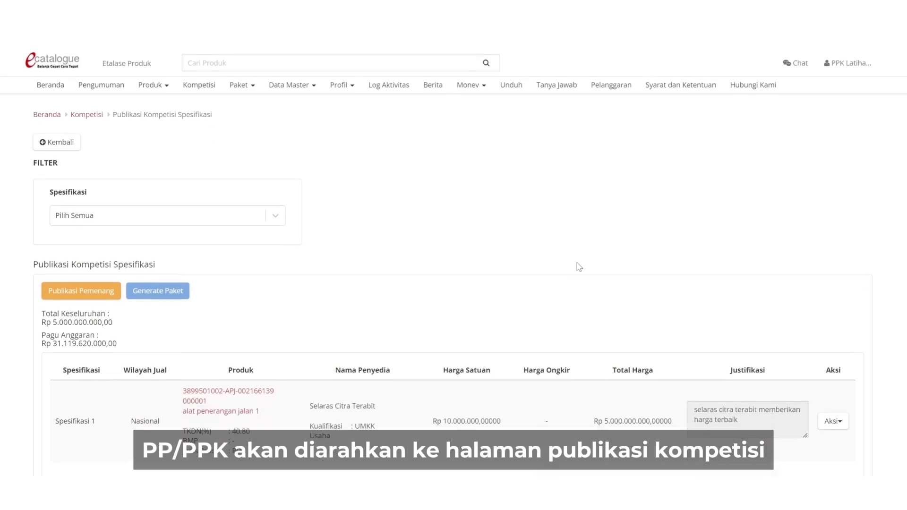
scroll(579, 267, "down", 1)
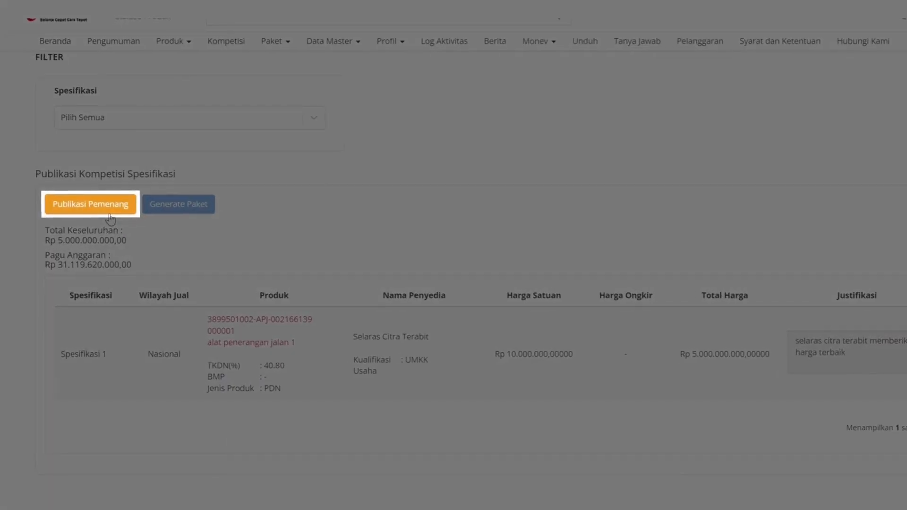
left_click(109, 212)
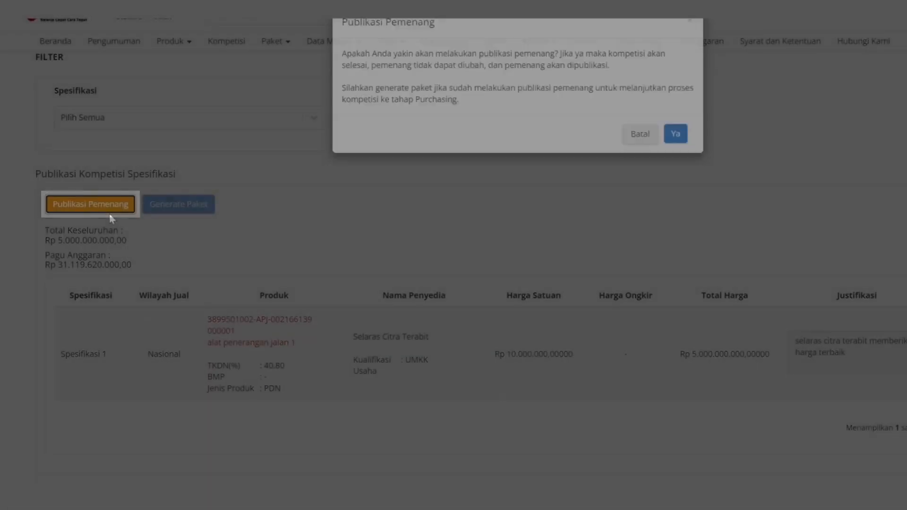
left_click(679, 147)
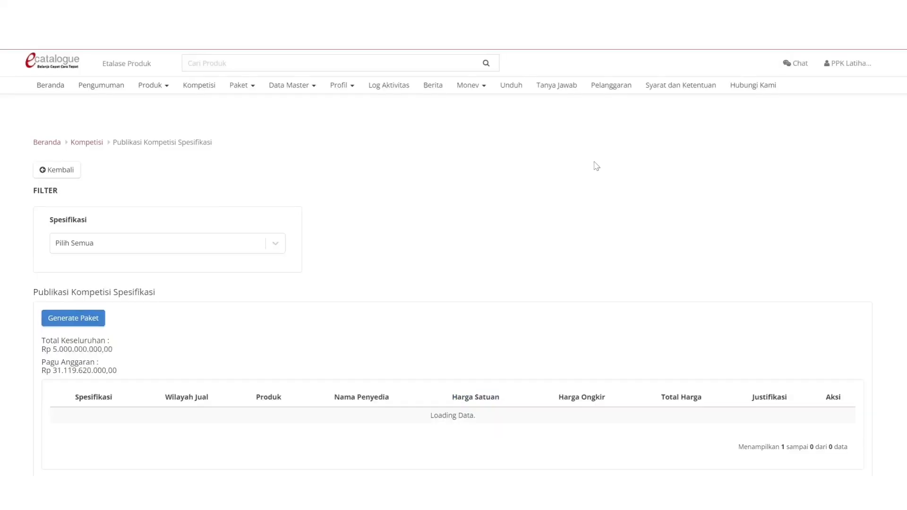
scroll(599, 205, "down", 2)
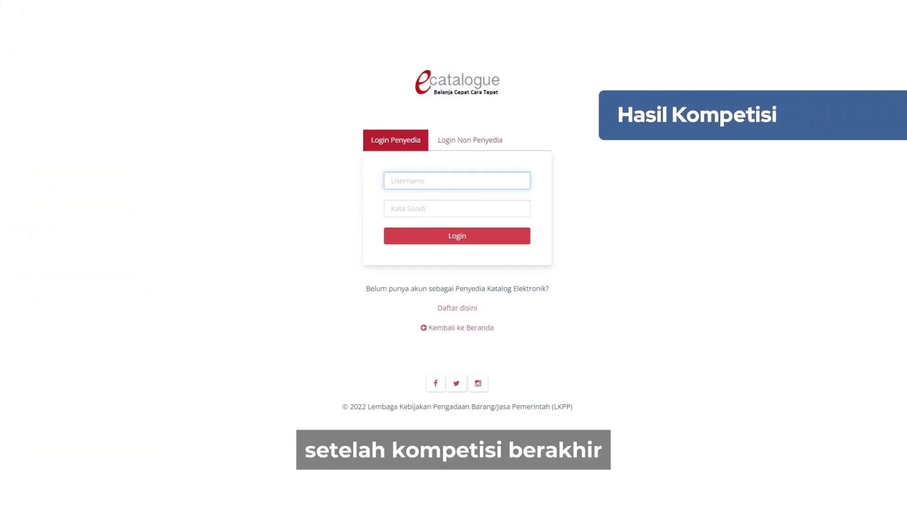
Step: Log in to the provider (Penyedia) account with its username and account password
left_click(465, 174)
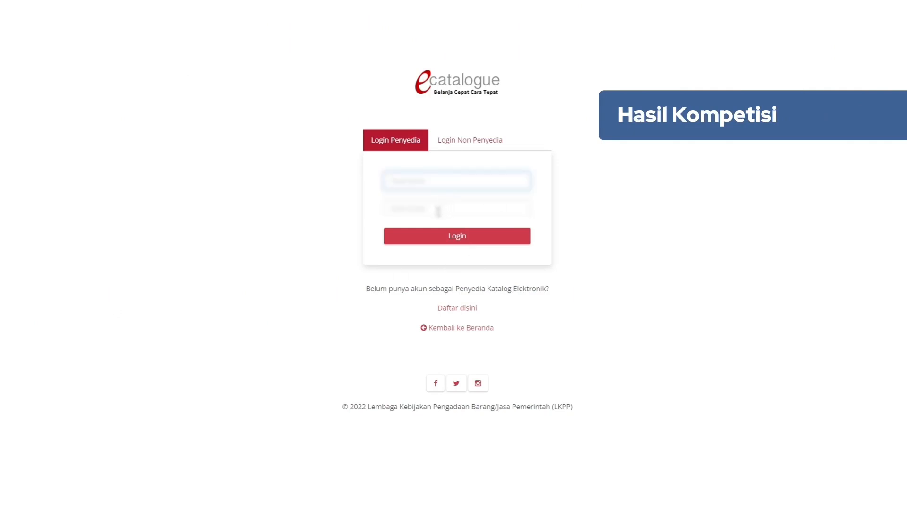
type("udan")
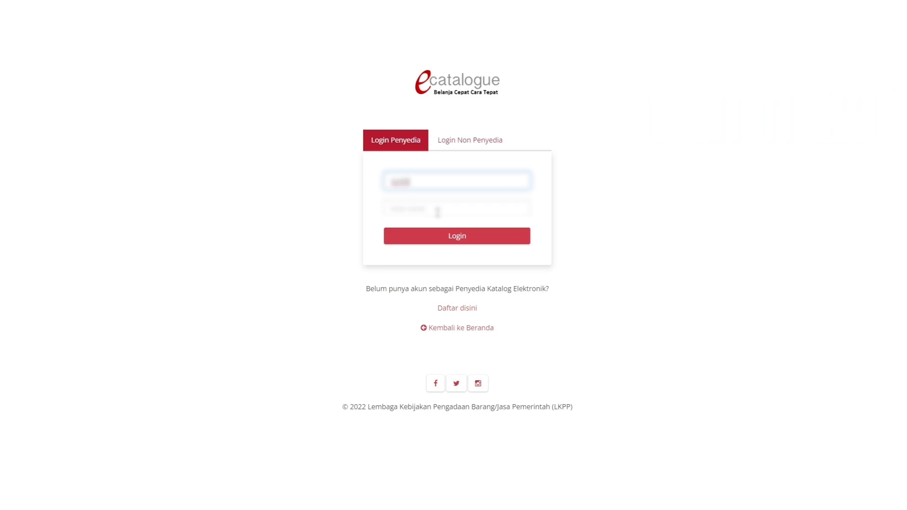
key("BackSpace")
key("BackSpace")
key("BackSpace")
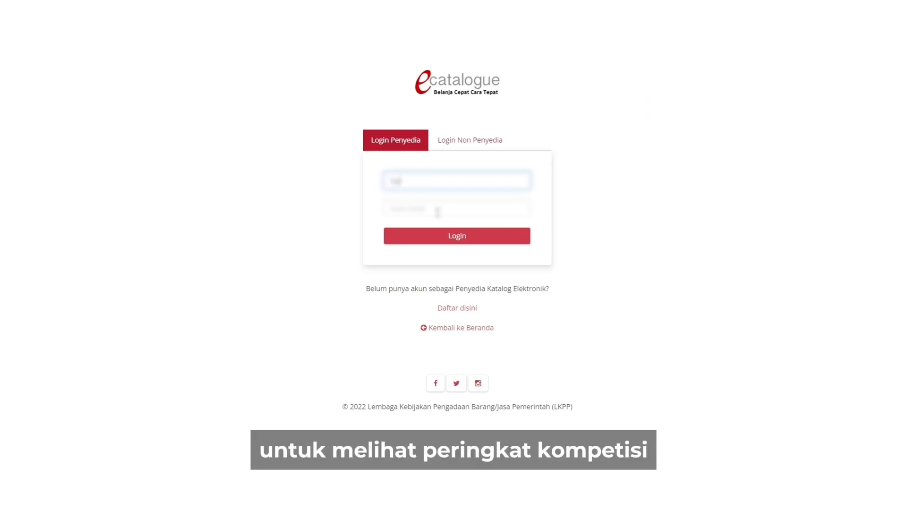
type("di")
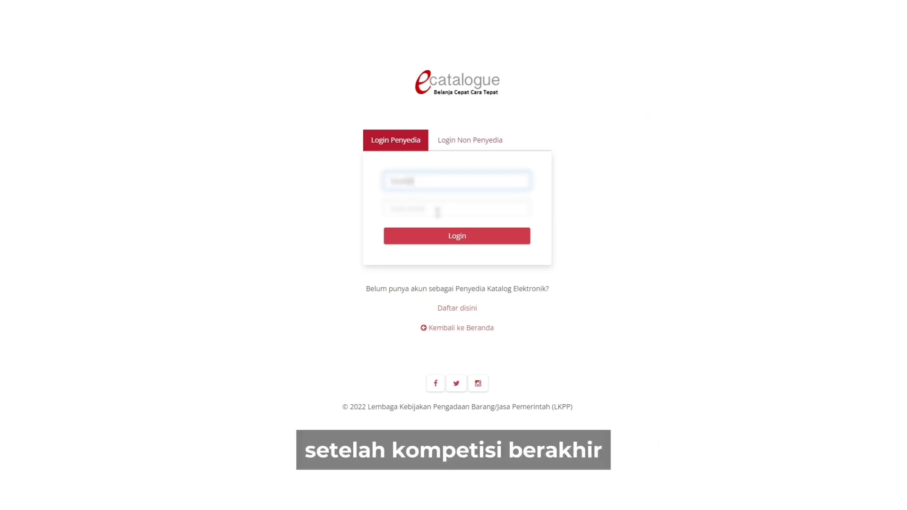
left_click(438, 212)
type("••")
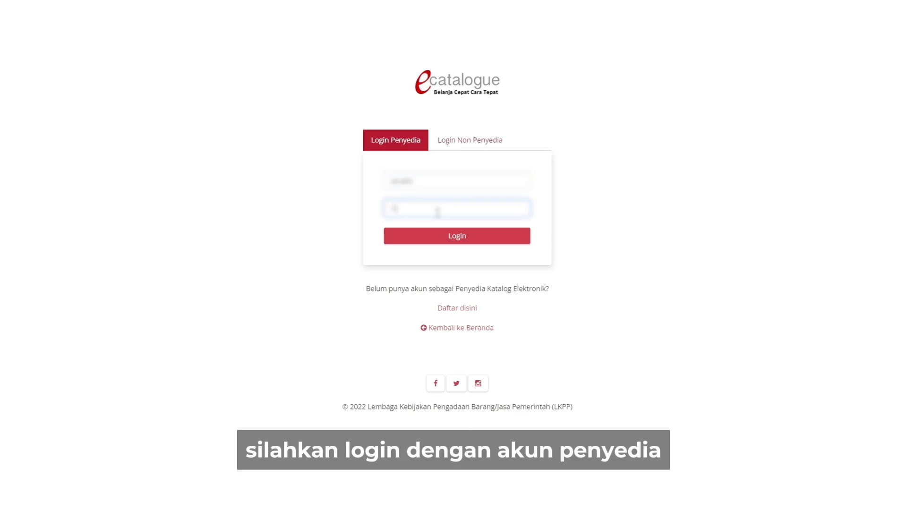
type("••")
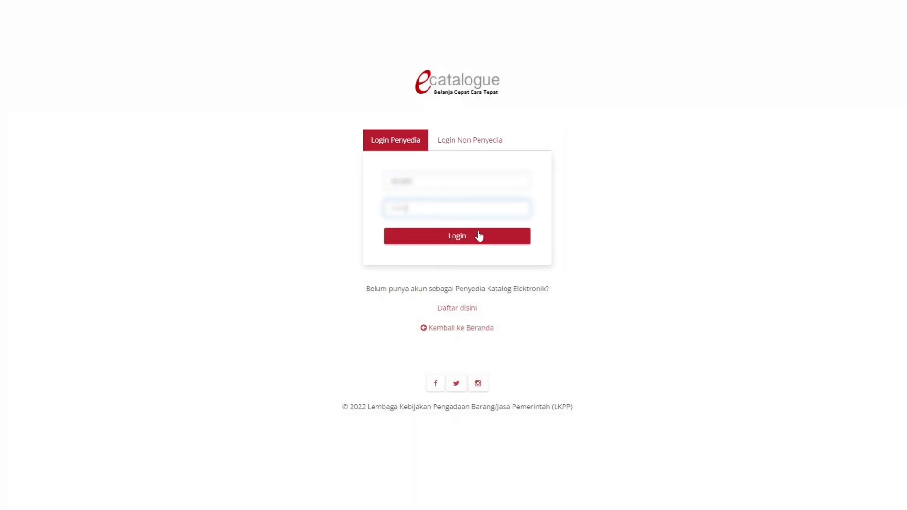
left_click(473, 238)
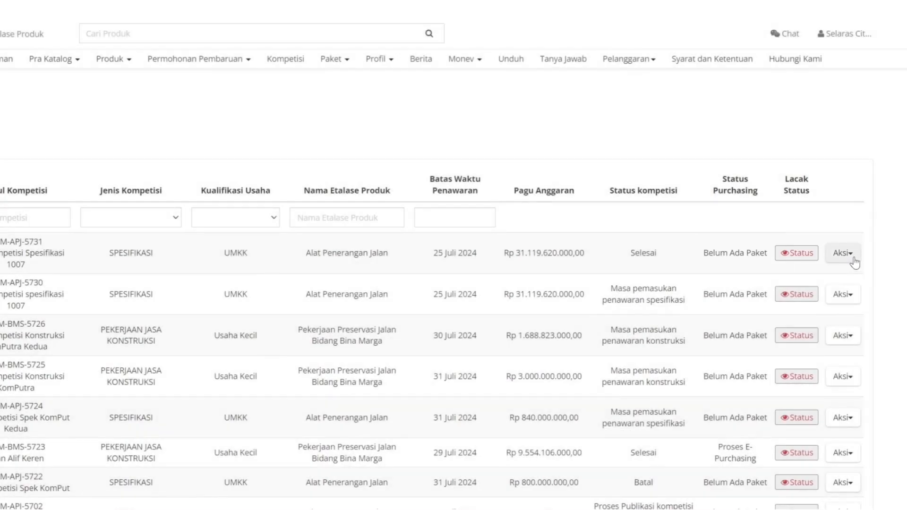
Step: As the provider, view the Papan Peringkat Kompetisi of the completed competition KOM-APJ-5731
left_click(843, 254)
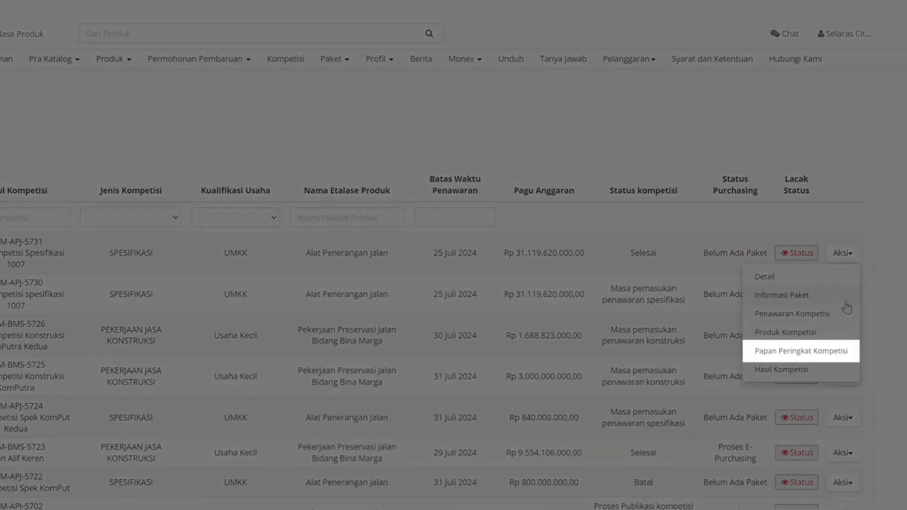
left_click(845, 350)
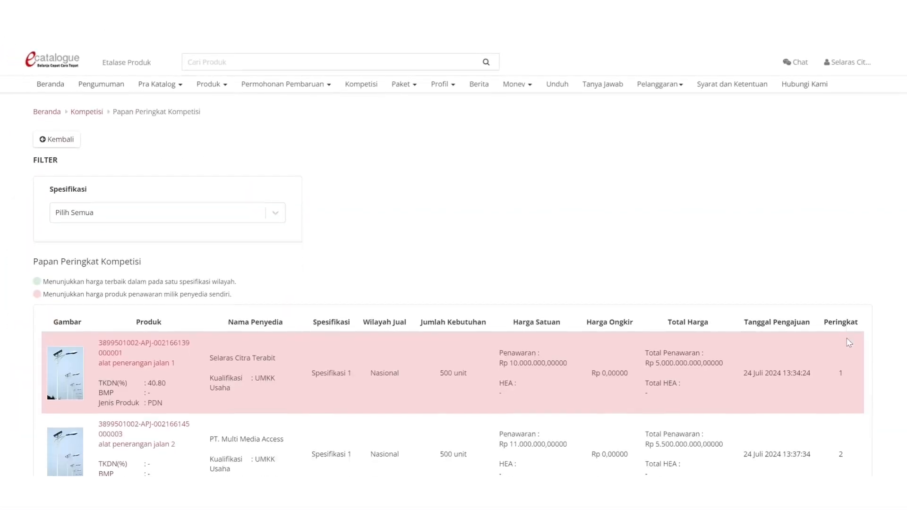
scroll(849, 342, "down", 4)
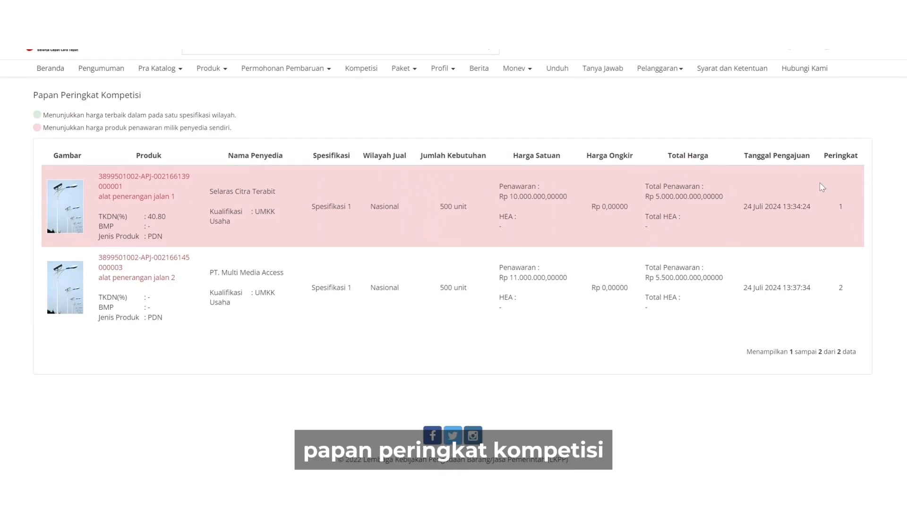
scroll(874, 288, "up", 4)
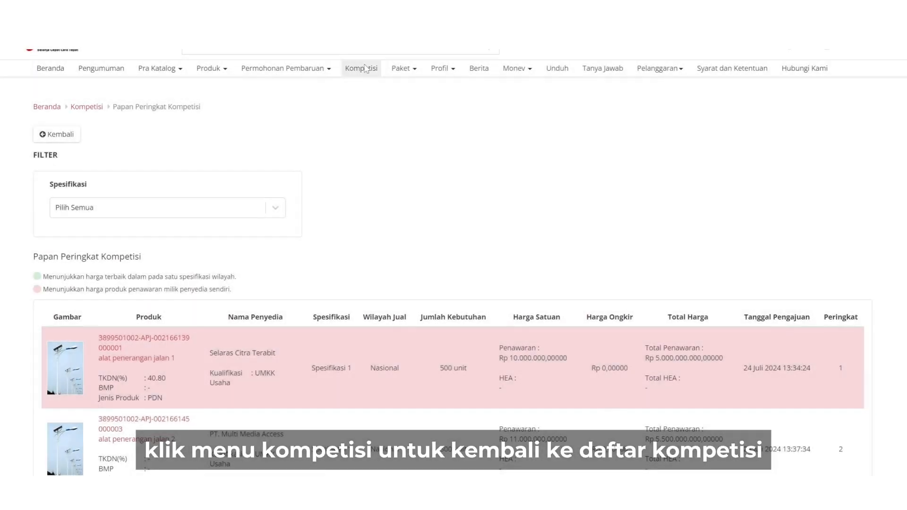
Step: Return to the competition list and view the Hasil Kompetisi of competition KOM-APJ-5731
left_click(366, 69)
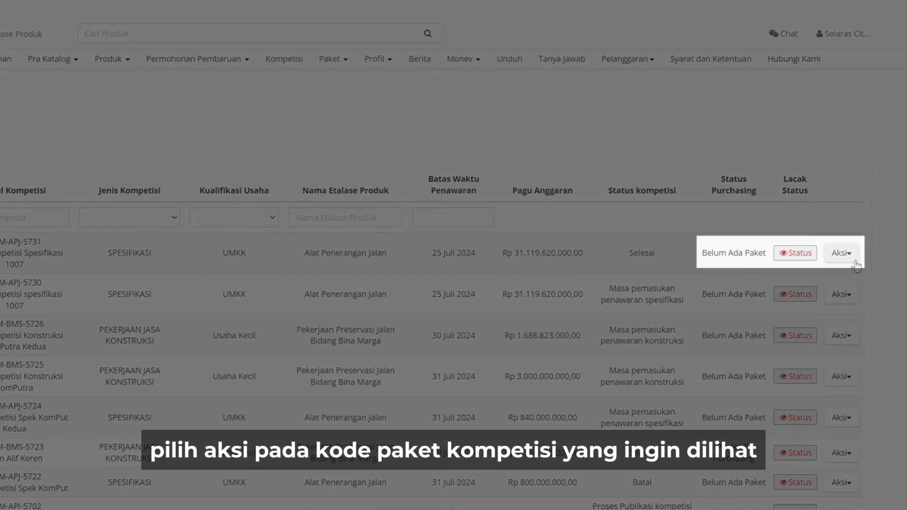
left_click(856, 266)
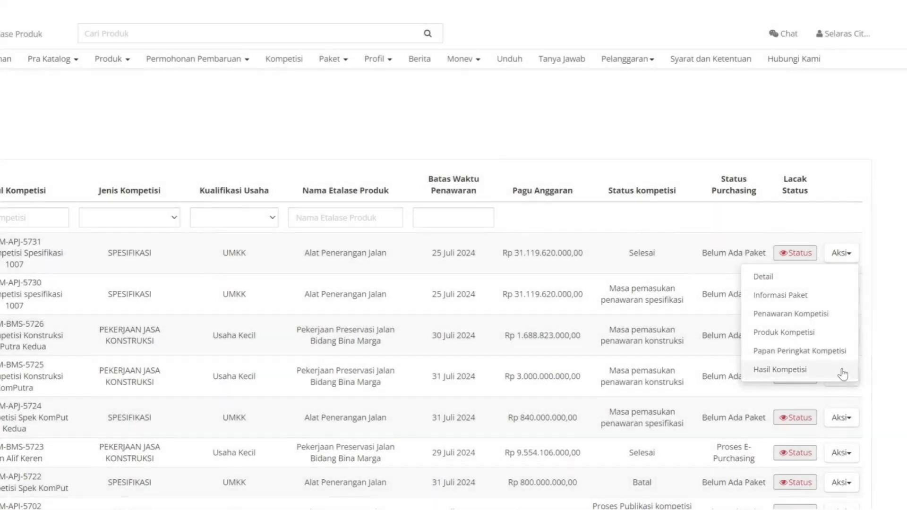
left_click(841, 370)
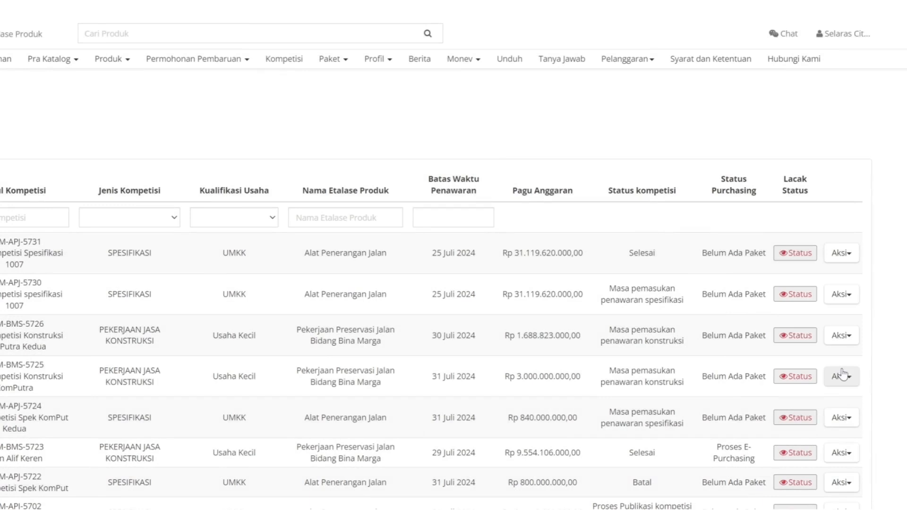
scroll(847, 359, "down", 1)
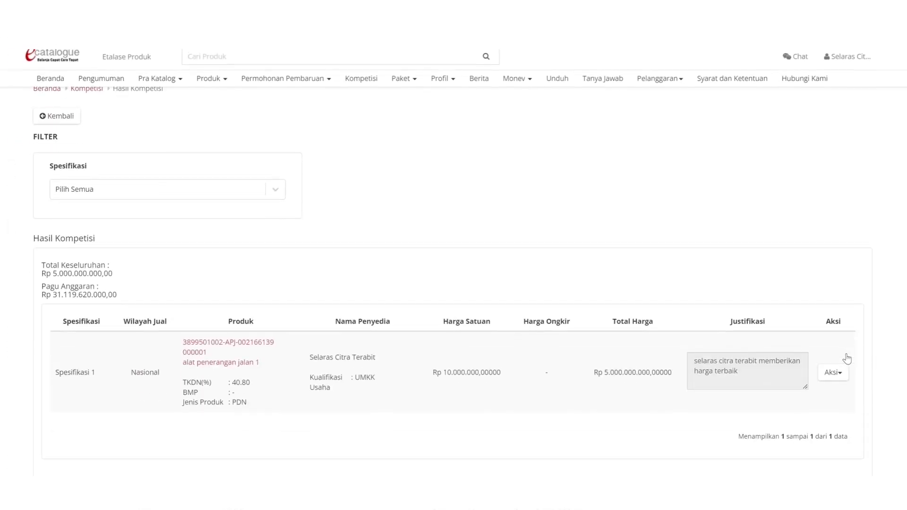
scroll(847, 359, "down", 1)
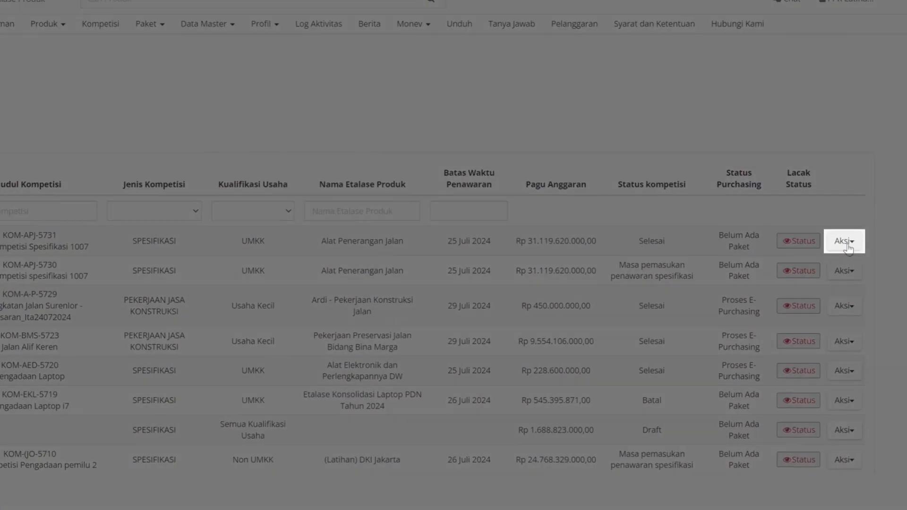
Step: Generate the purchasing package for competition KOM-APJ-5731 with the Spesifikasi 1 product from Selaras Citra Terabit included
left_click(845, 257)
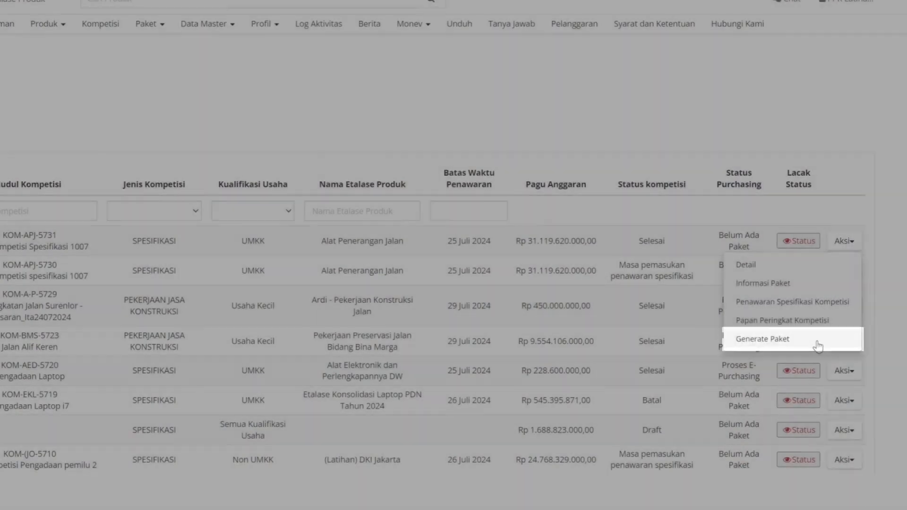
left_click(818, 347)
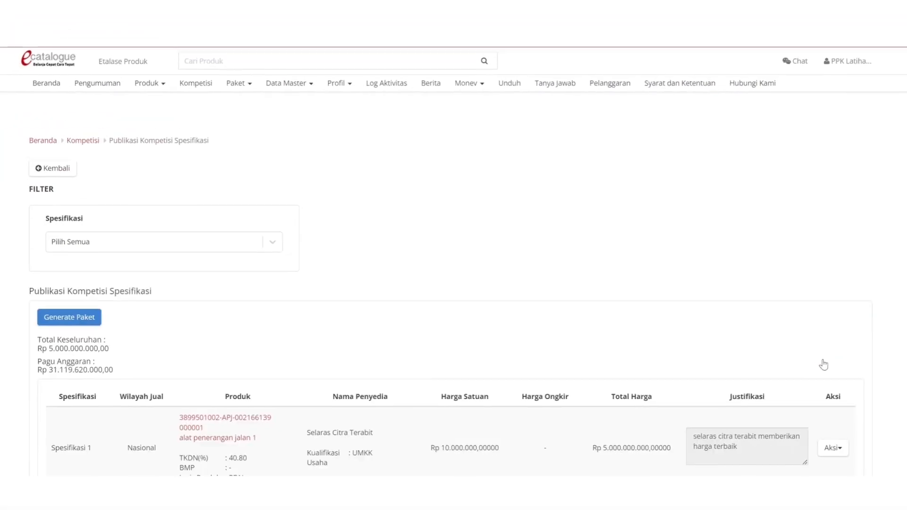
scroll(823, 359, "down", 1)
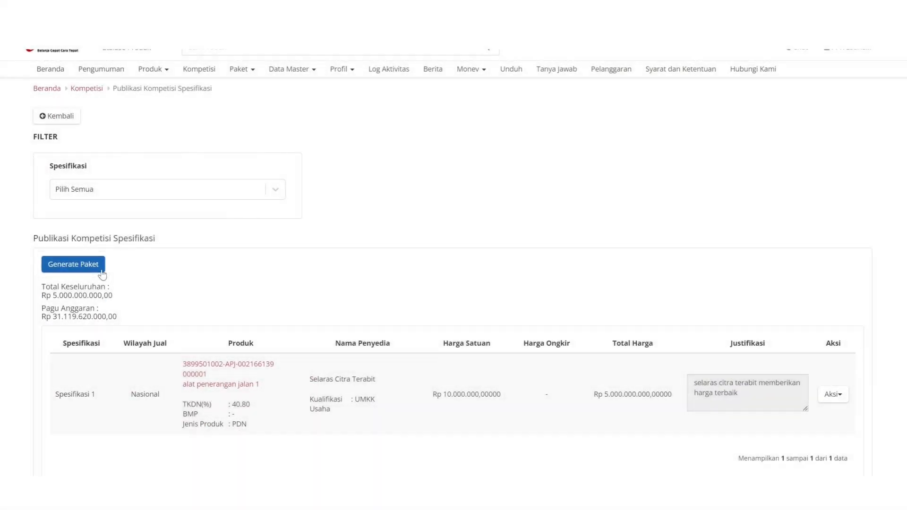
left_click(101, 273)
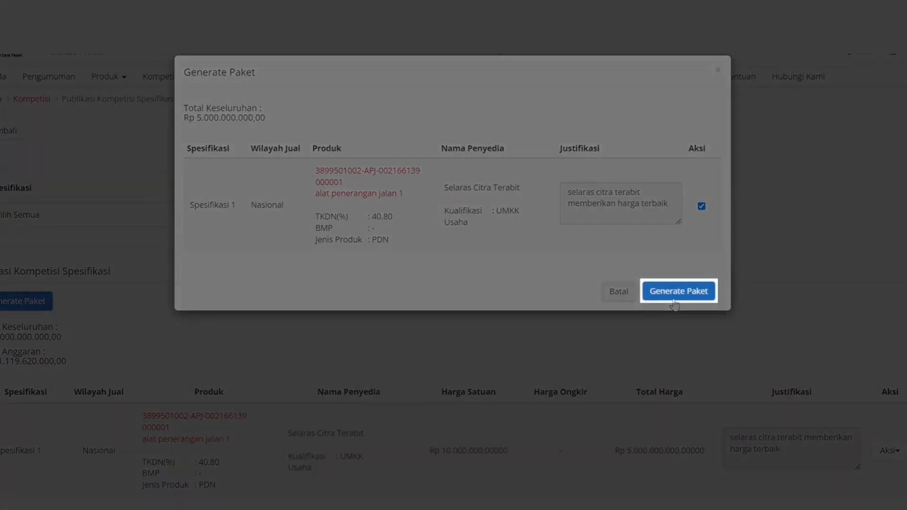
left_click(674, 302)
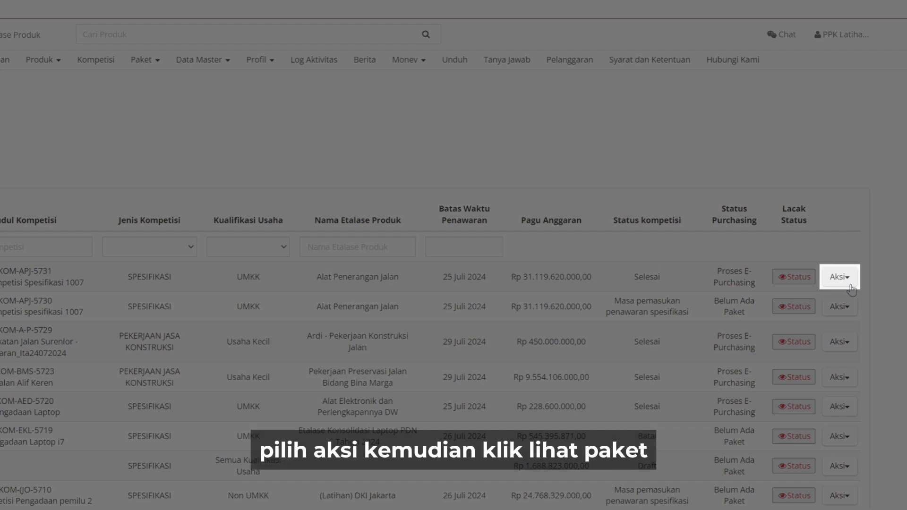
Step: View the package list of competition KOM-APJ-5731 and open the details of the PRESERVASI JALAN BUPUL - ERAMBU - SOTA package
left_click(849, 285)
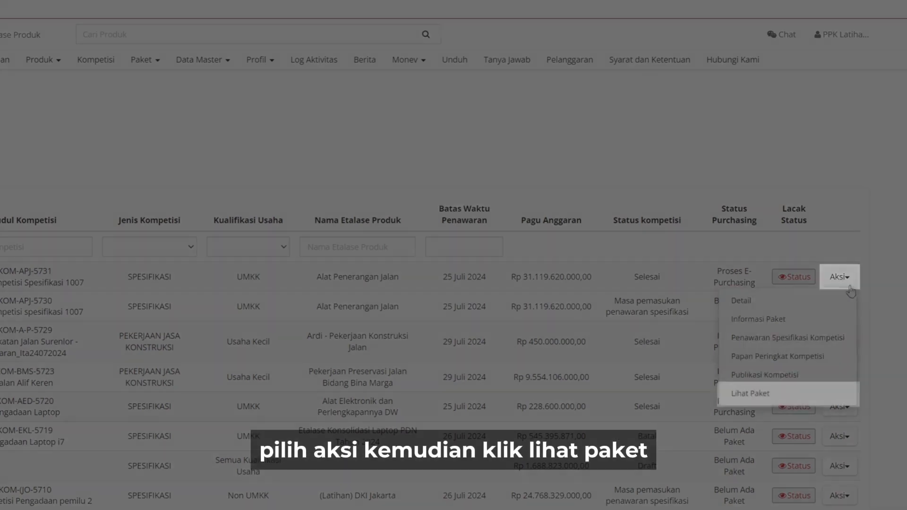
left_click(800, 390)
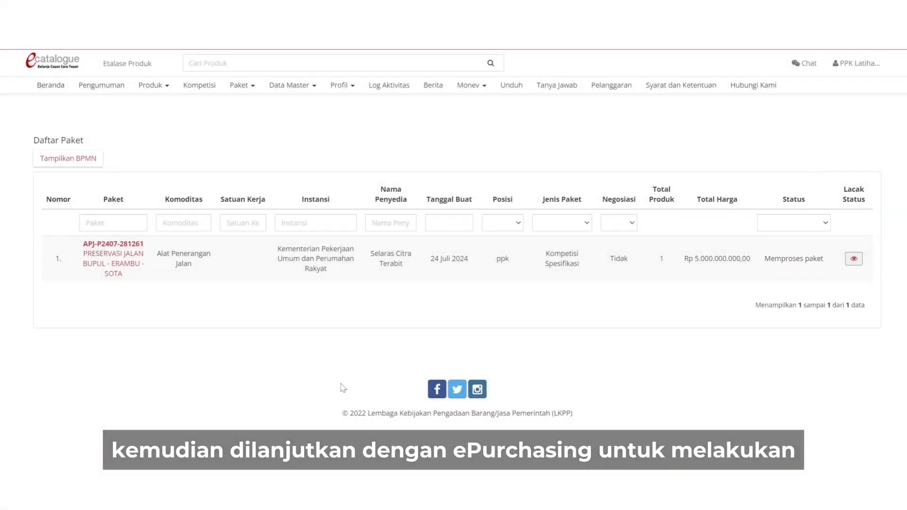
left_click(128, 265)
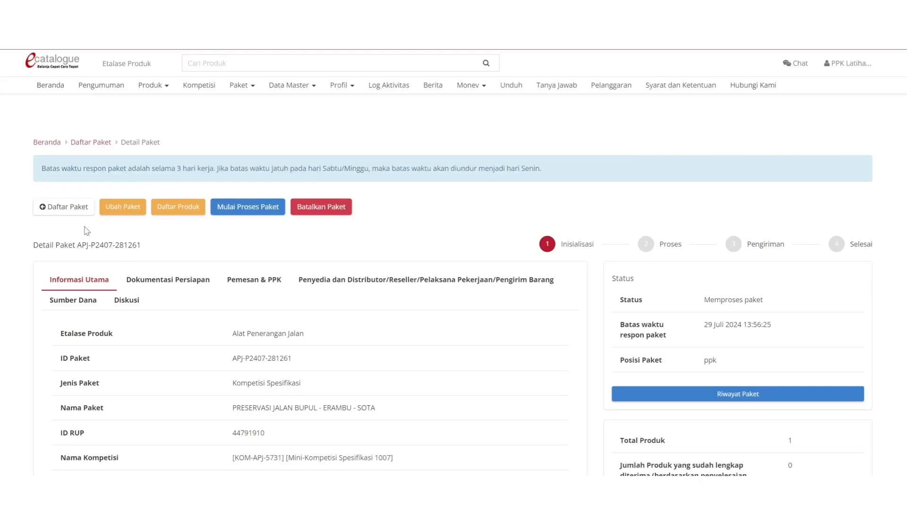